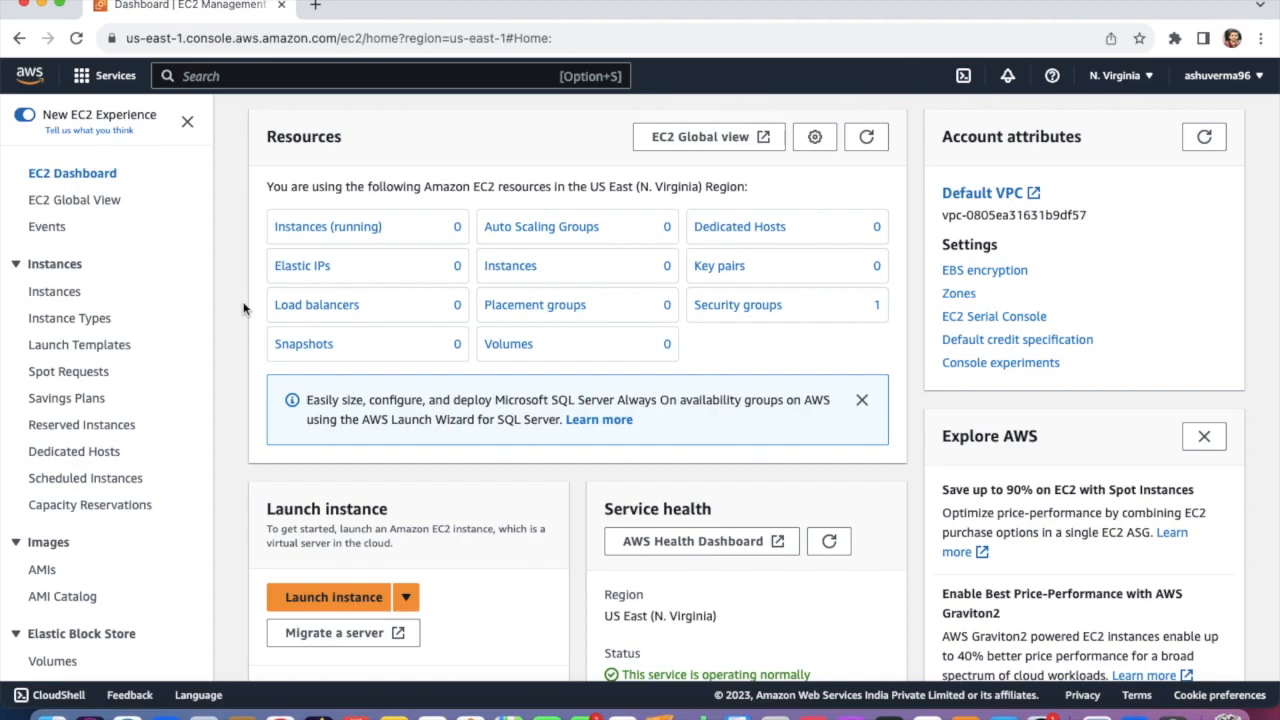
Step: Create a key pair named demo, keeping the RSA type and the .pem private key file format
scroll(103, 440, down, 8)
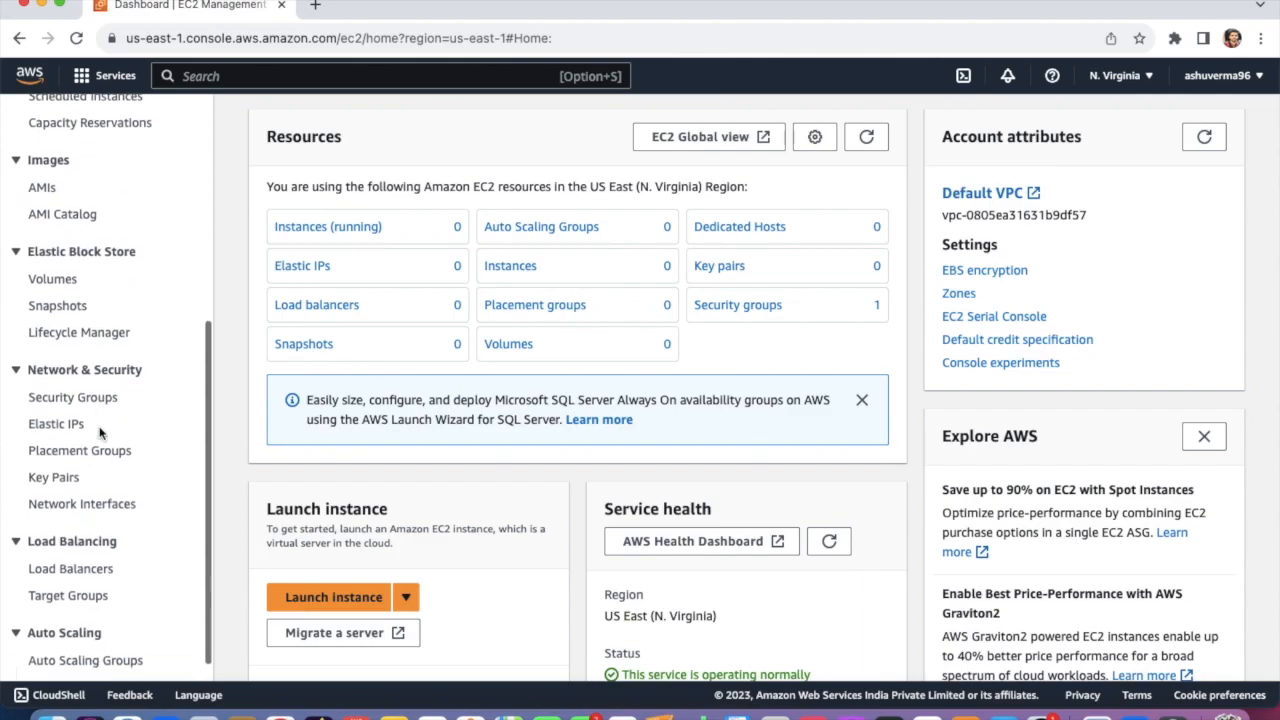
click(46, 478)
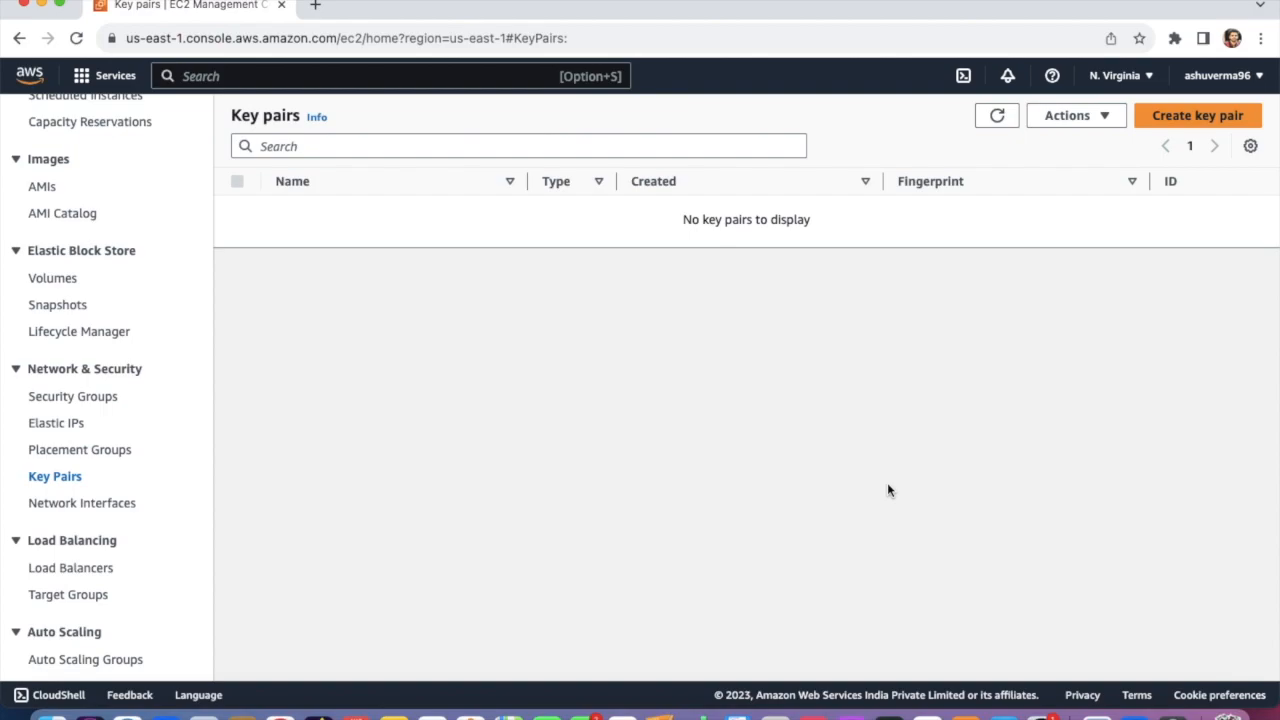
click(1199, 124)
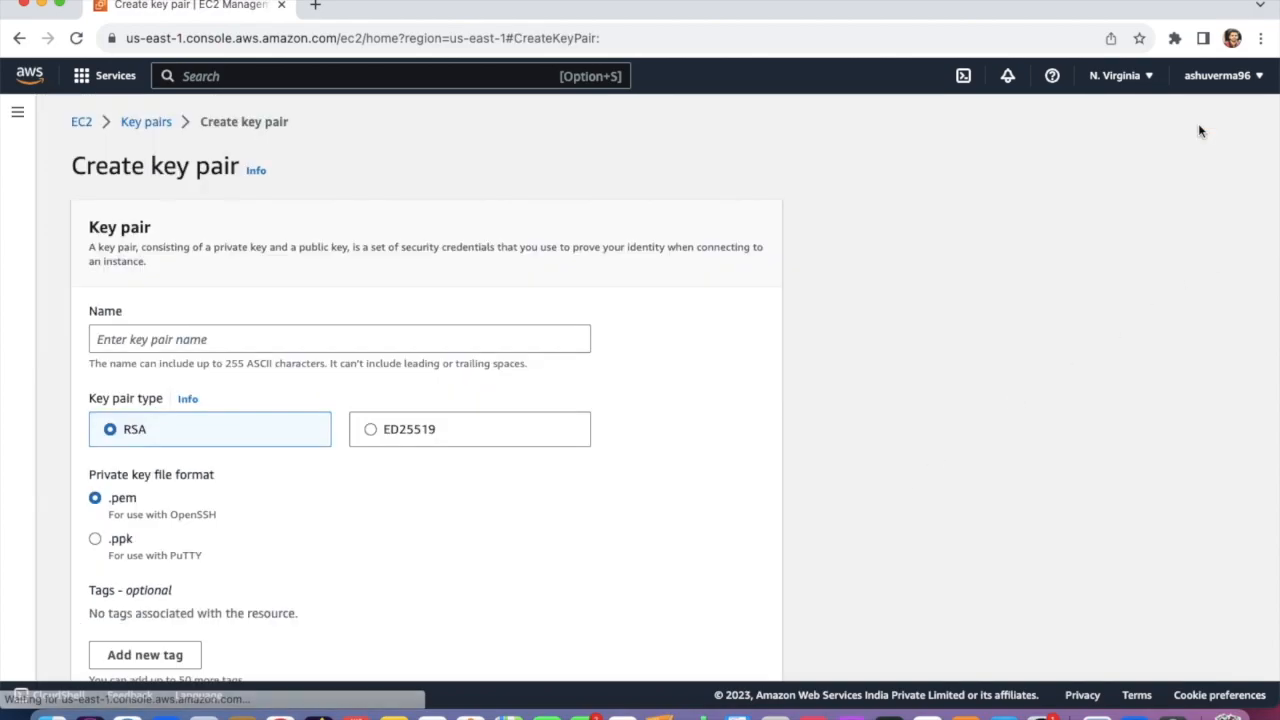
click(226, 339)
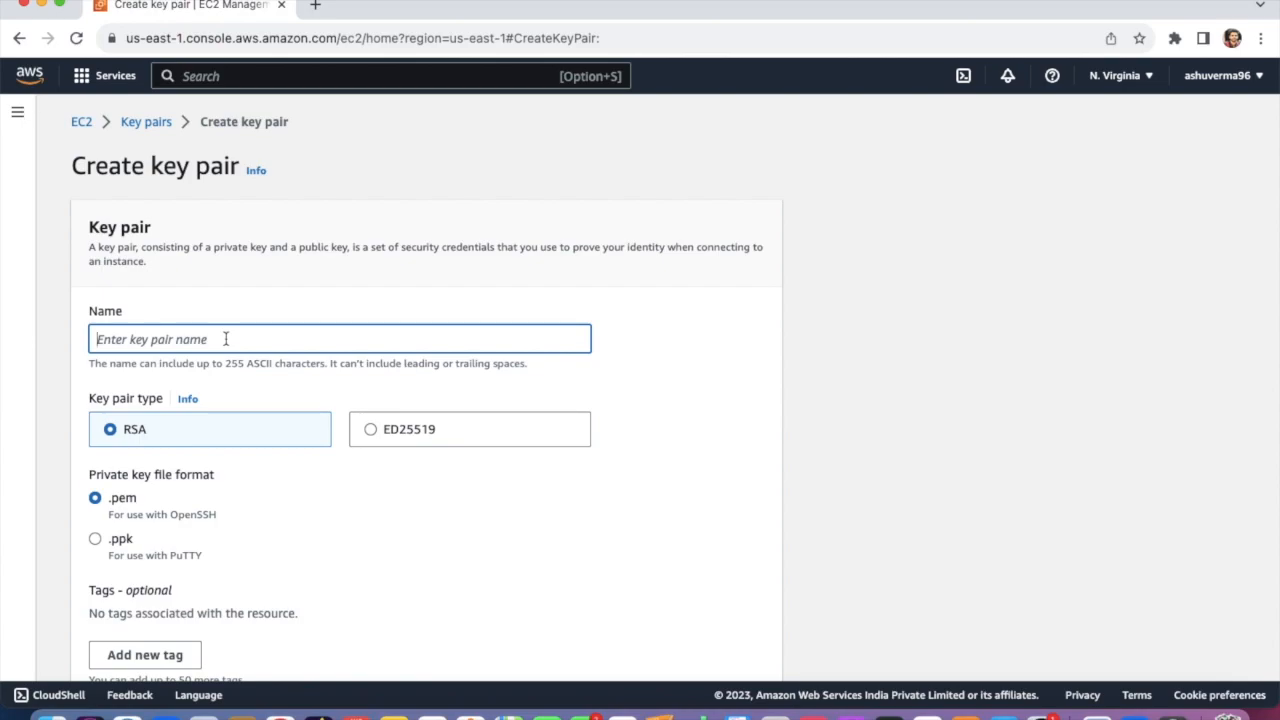
text(demo)
scroll(262, 478, down, 2)
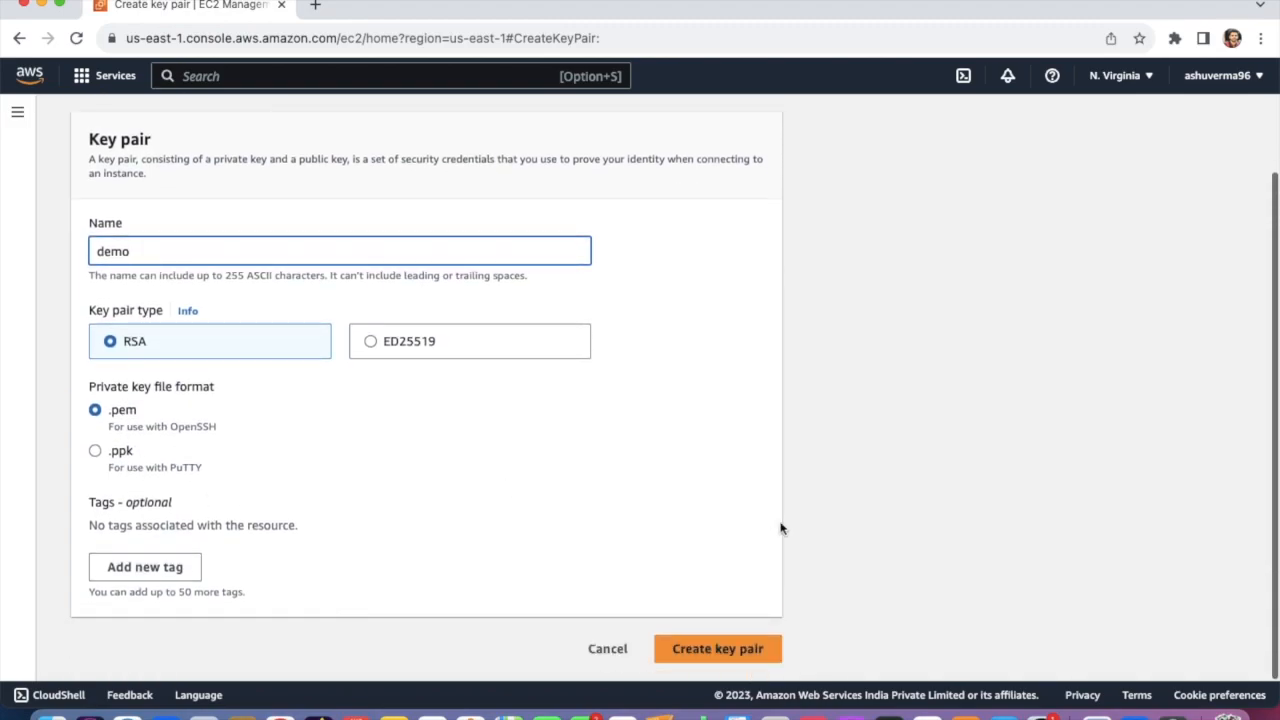
click(740, 656)
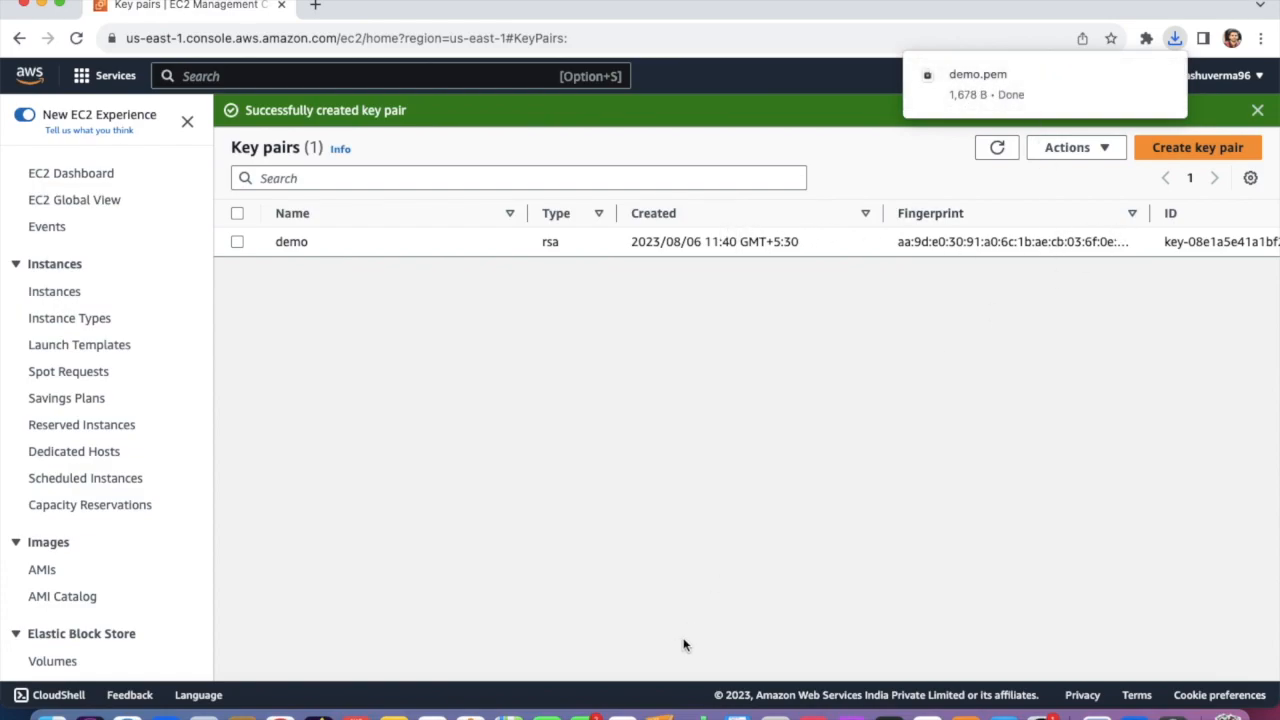
Step: Start launching a new EC2 instance from the instances list and name it Myfirstec2
click(56, 295)
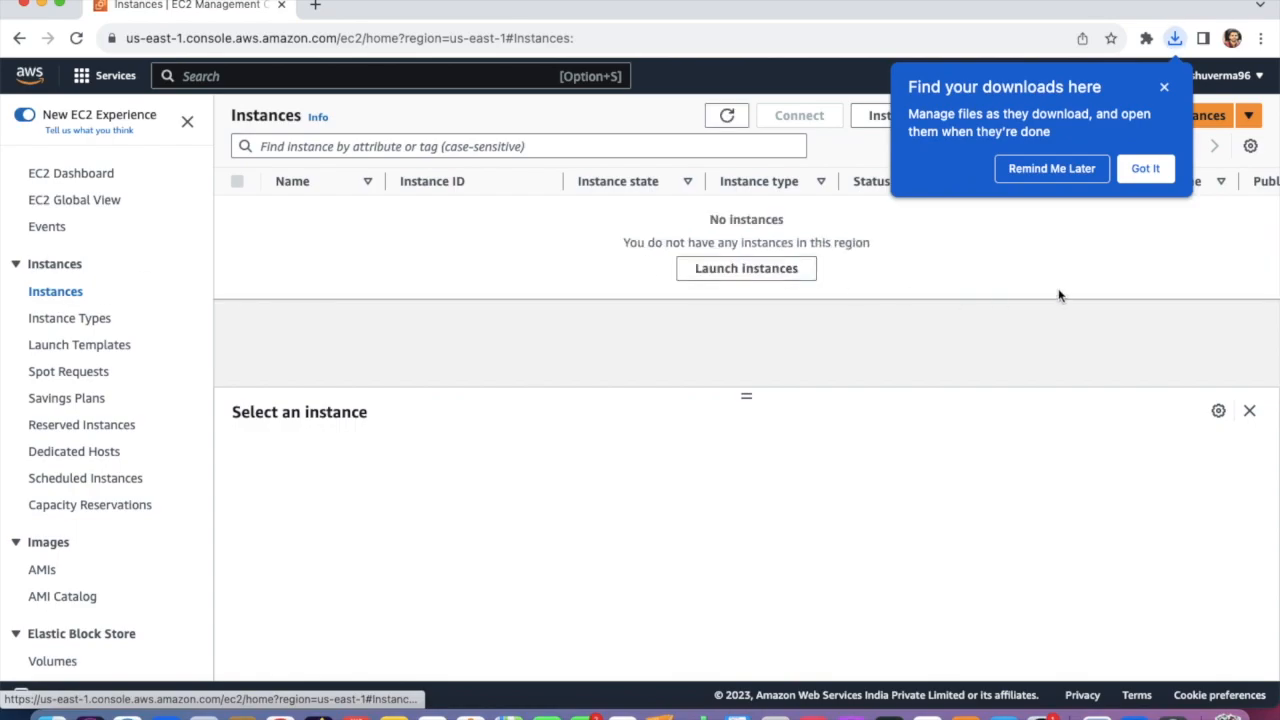
click(1164, 88)
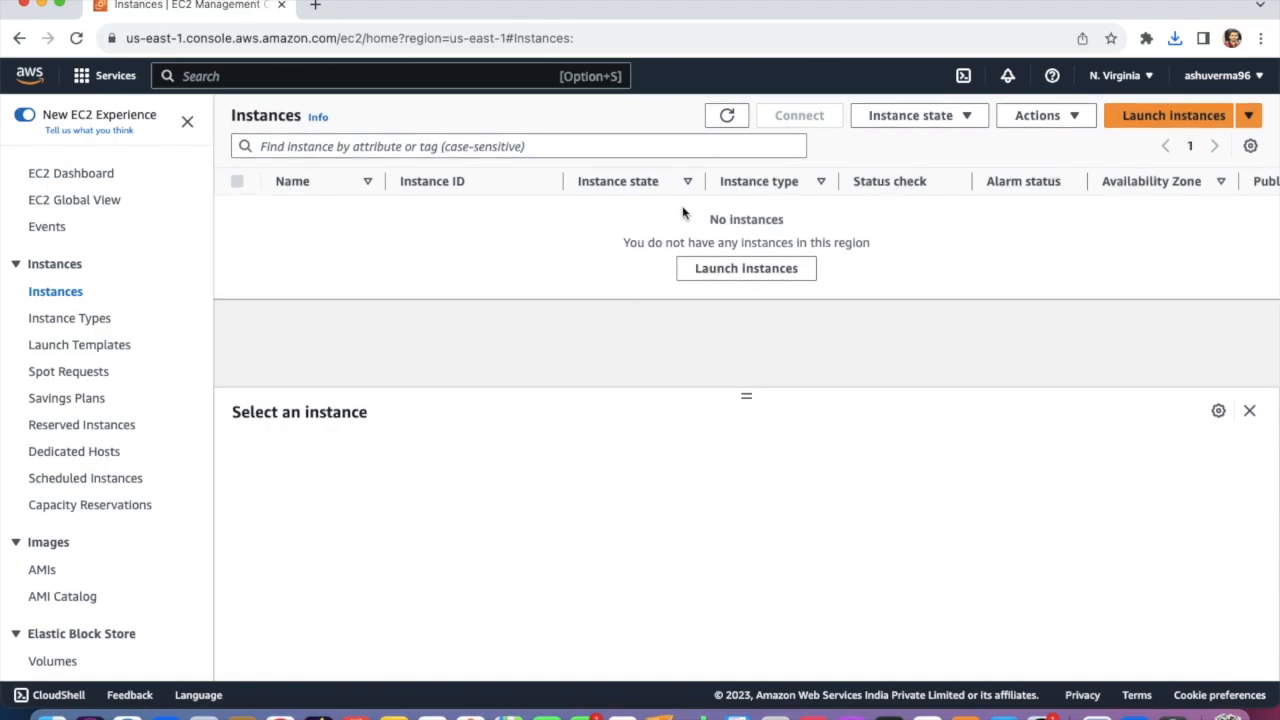
click(1170, 116)
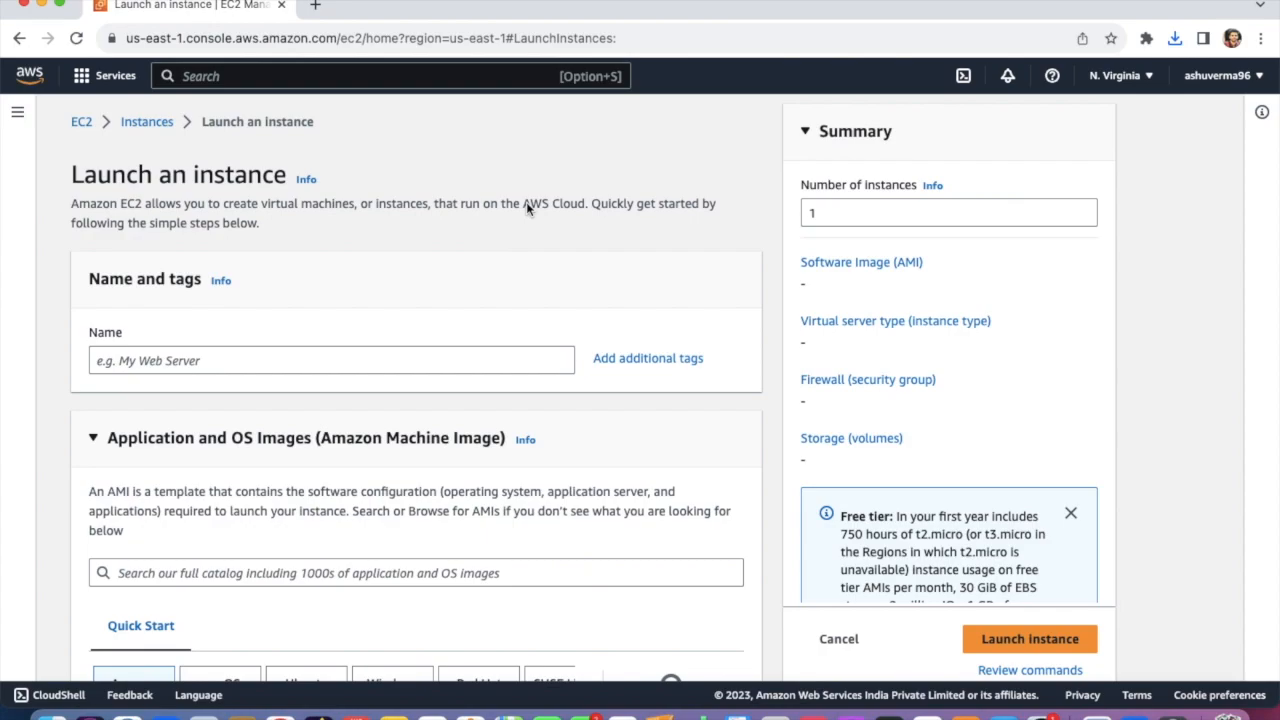
scroll(172, 376, down, 1)
click(175, 299)
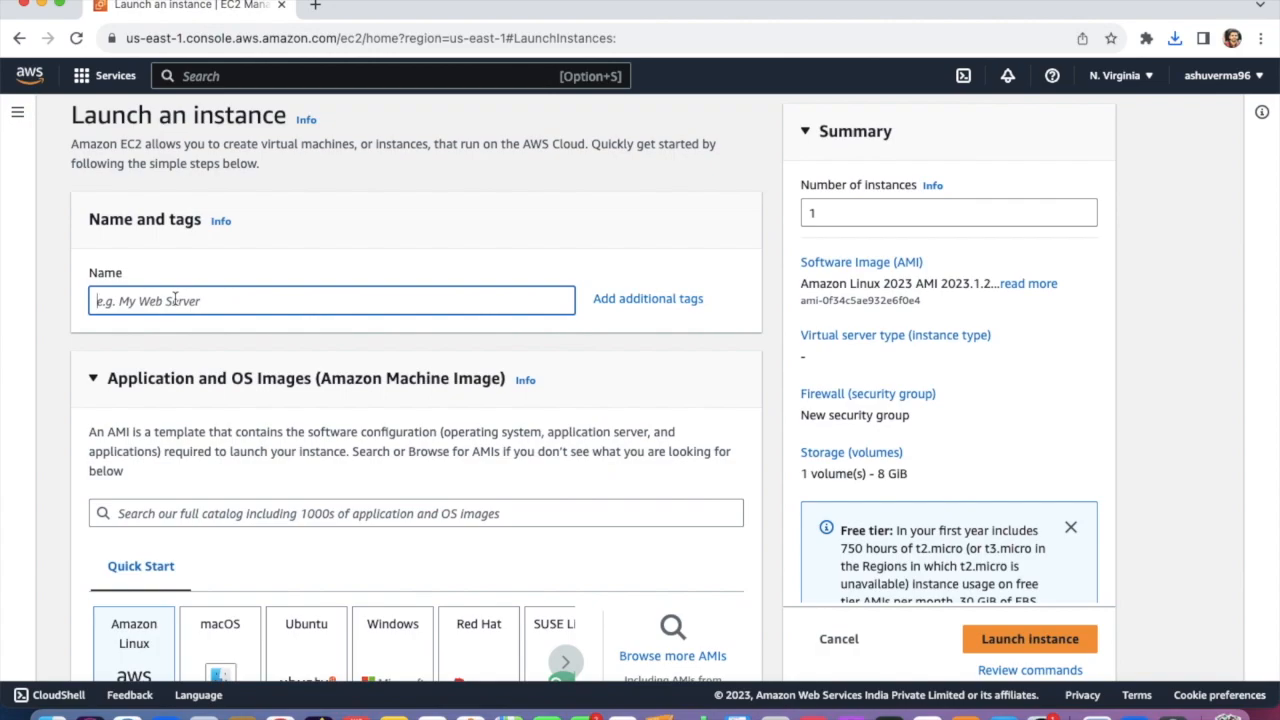
text(Myfirstec2)
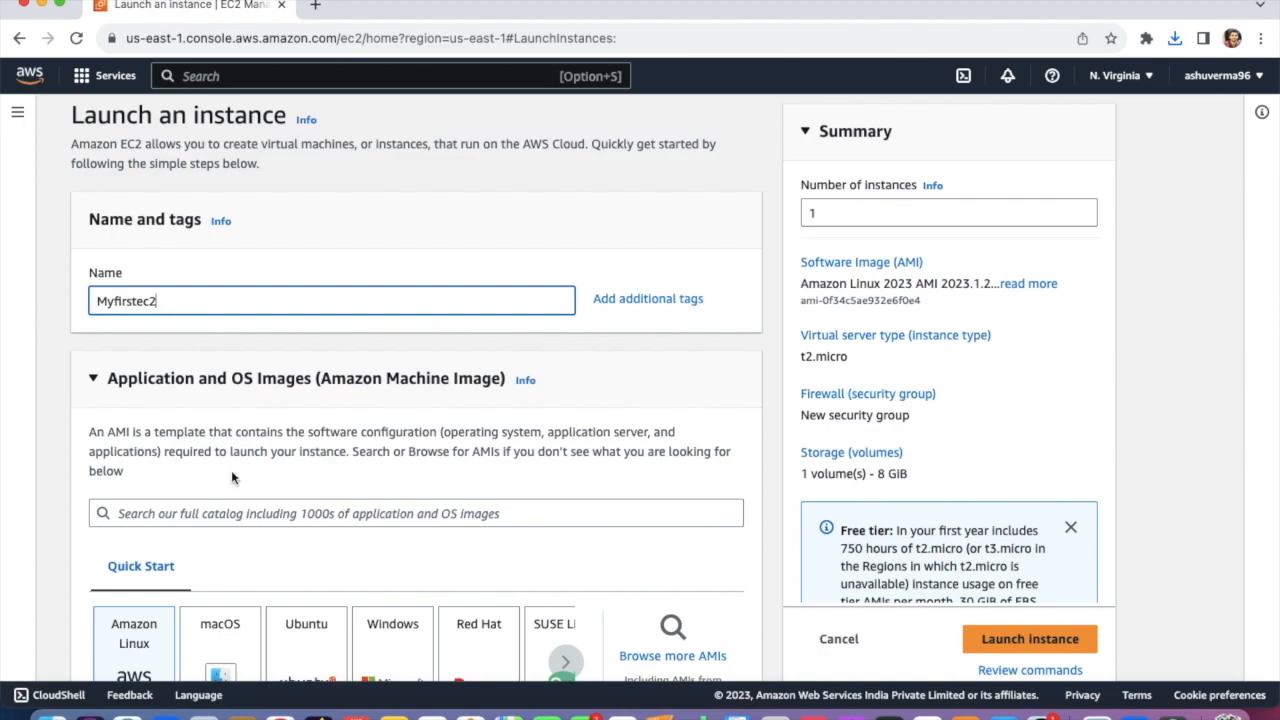
Step: Examine the machine image options and browse the list of available instance types without changing the selection
scroll(243, 510, down, 3)
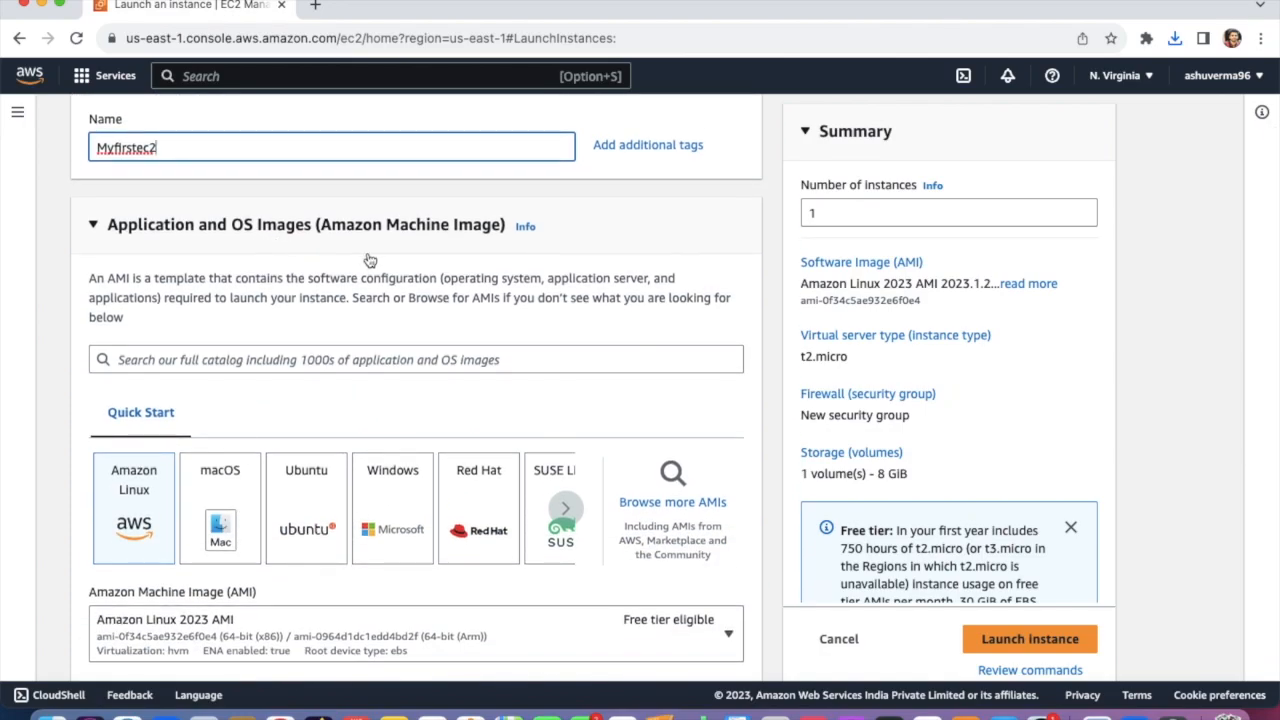
scroll(370, 260, down, 2)
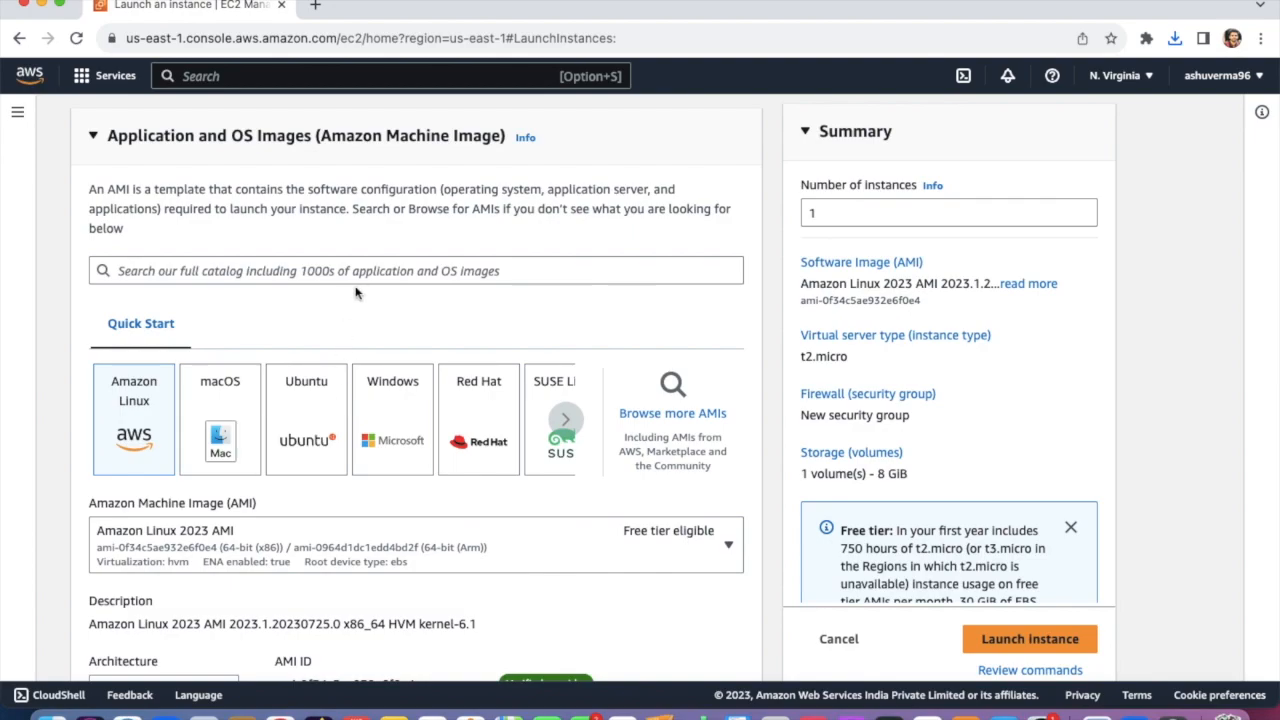
scroll(355, 292, down, 1)
scroll(355, 292, down, 2)
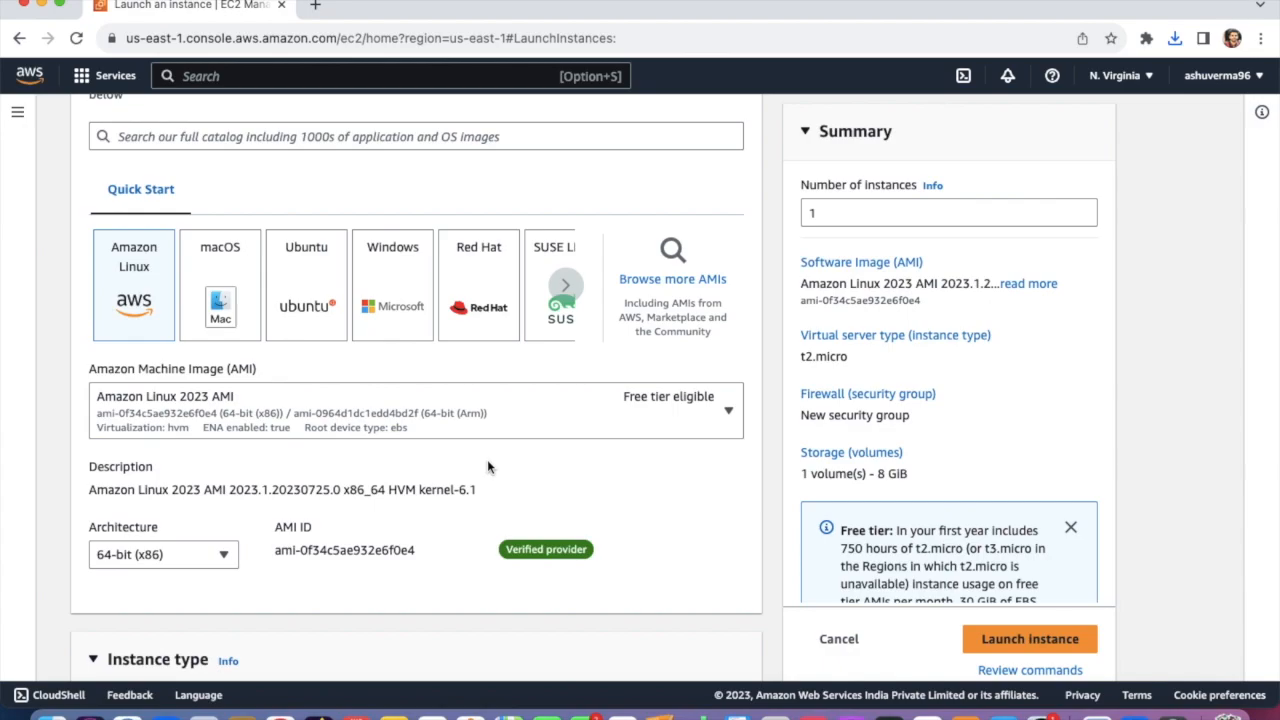
scroll(488, 466, down, 3)
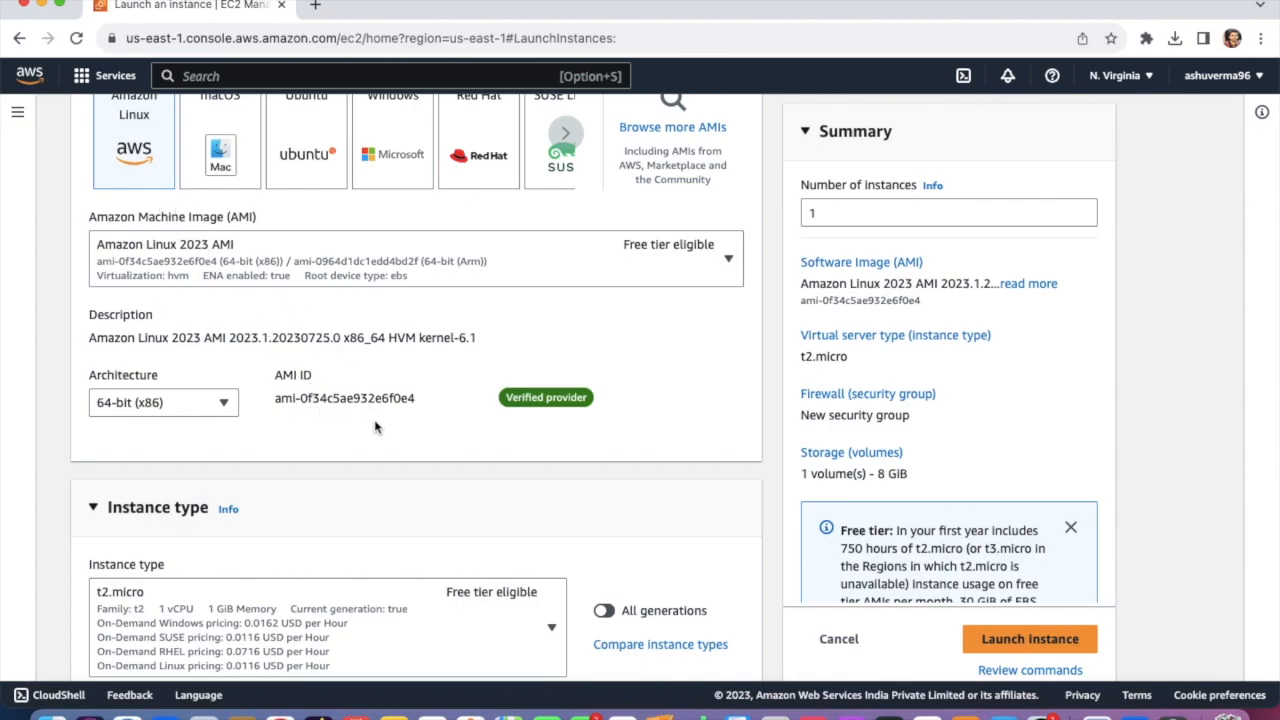
scroll(343, 400, down, 4)
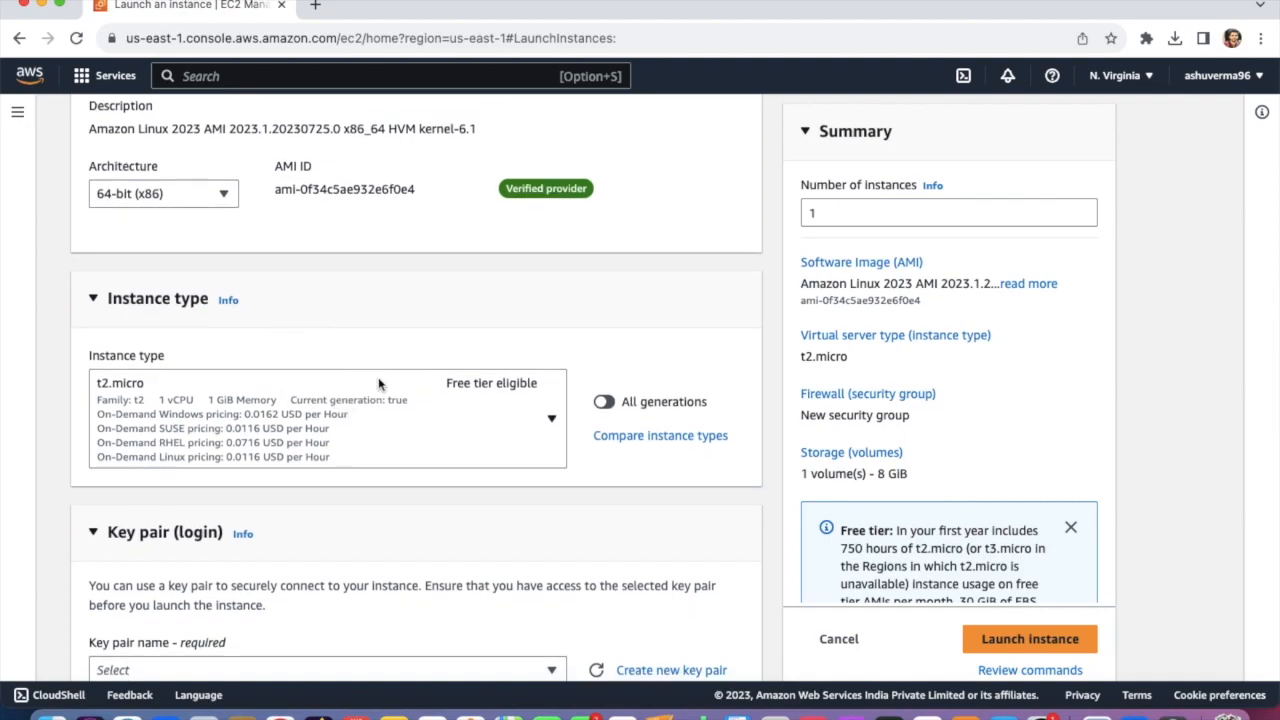
click(549, 421)
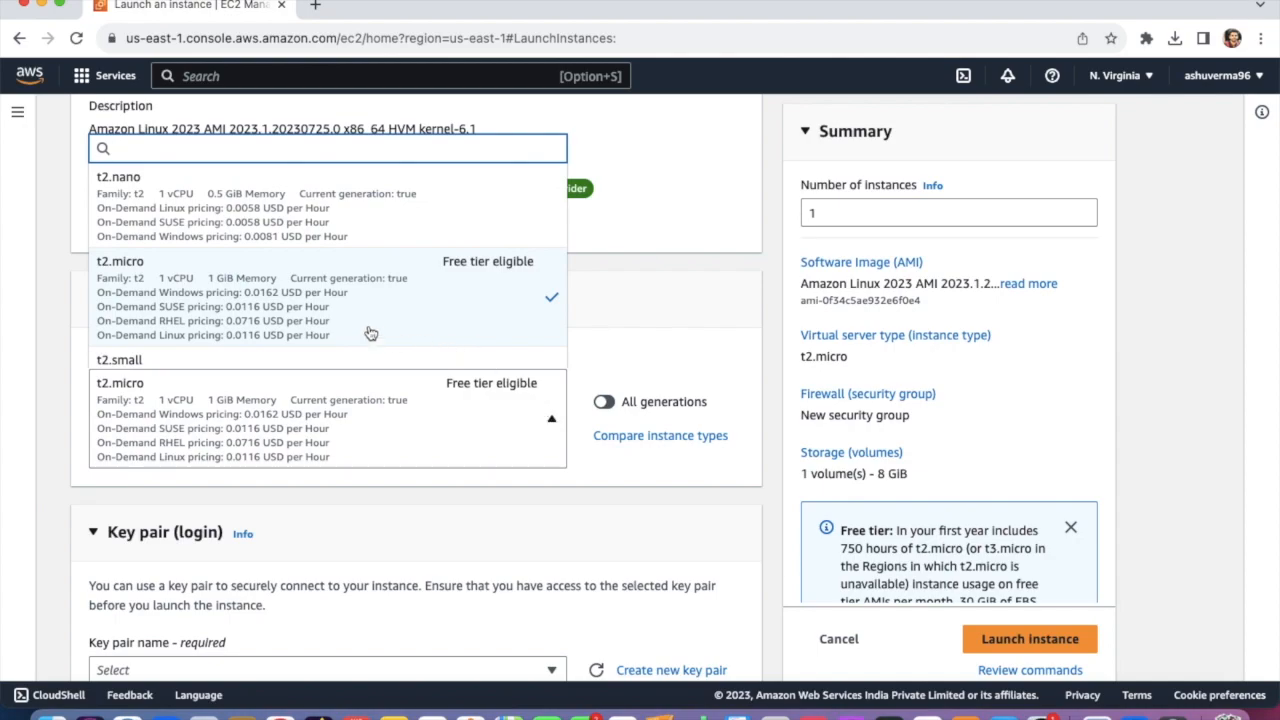
scroll(366, 331, down, 5)
scroll(370, 332, up, 10)
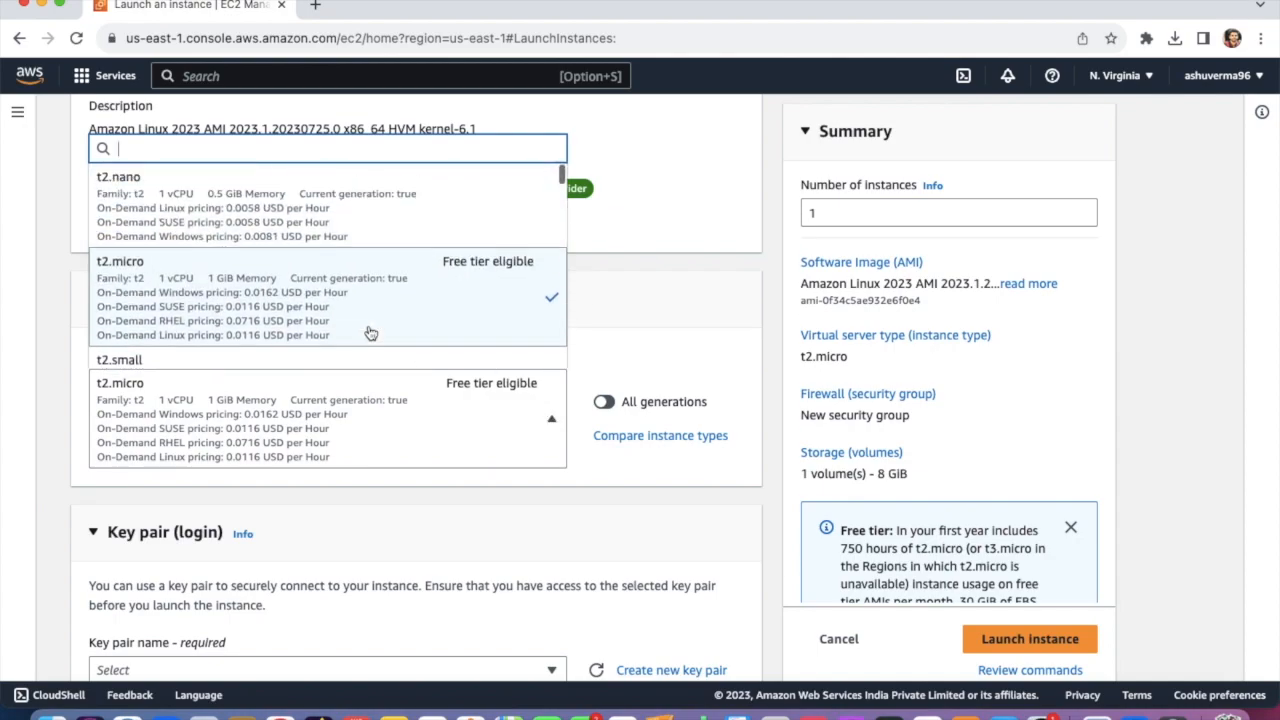
scroll(370, 332, down, 6)
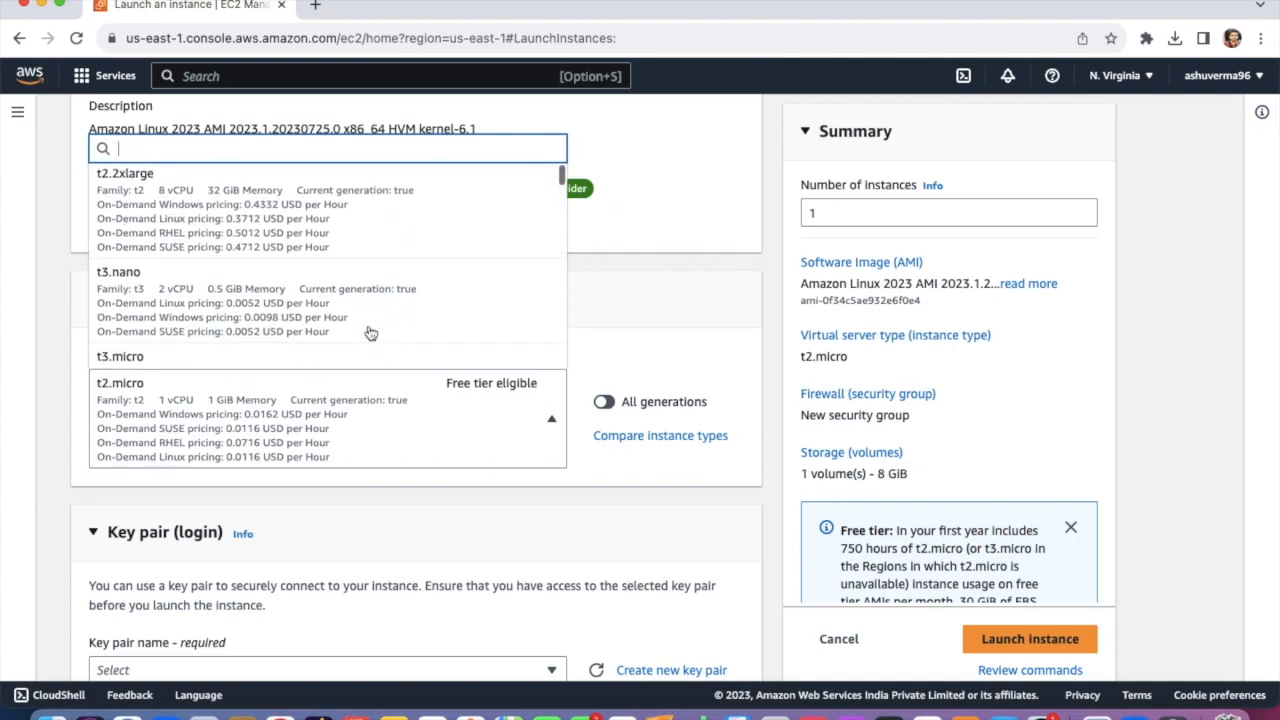
scroll(370, 333, down, 8)
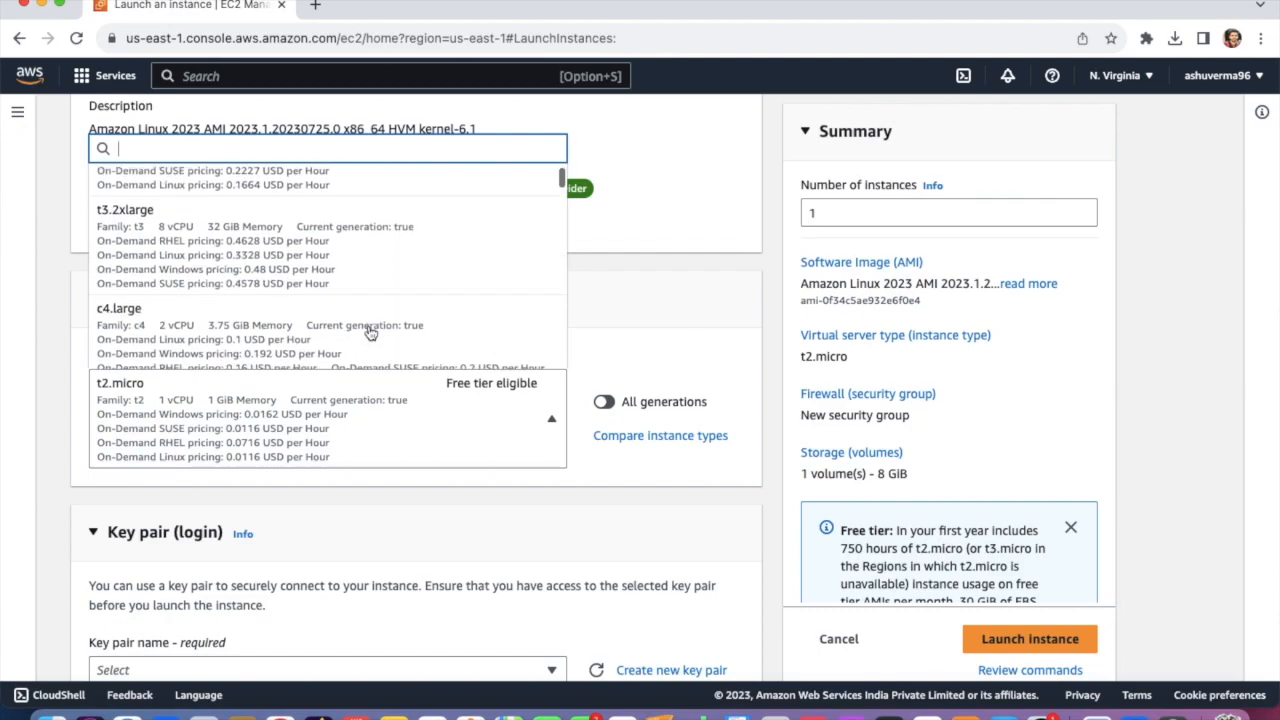
click(627, 328)
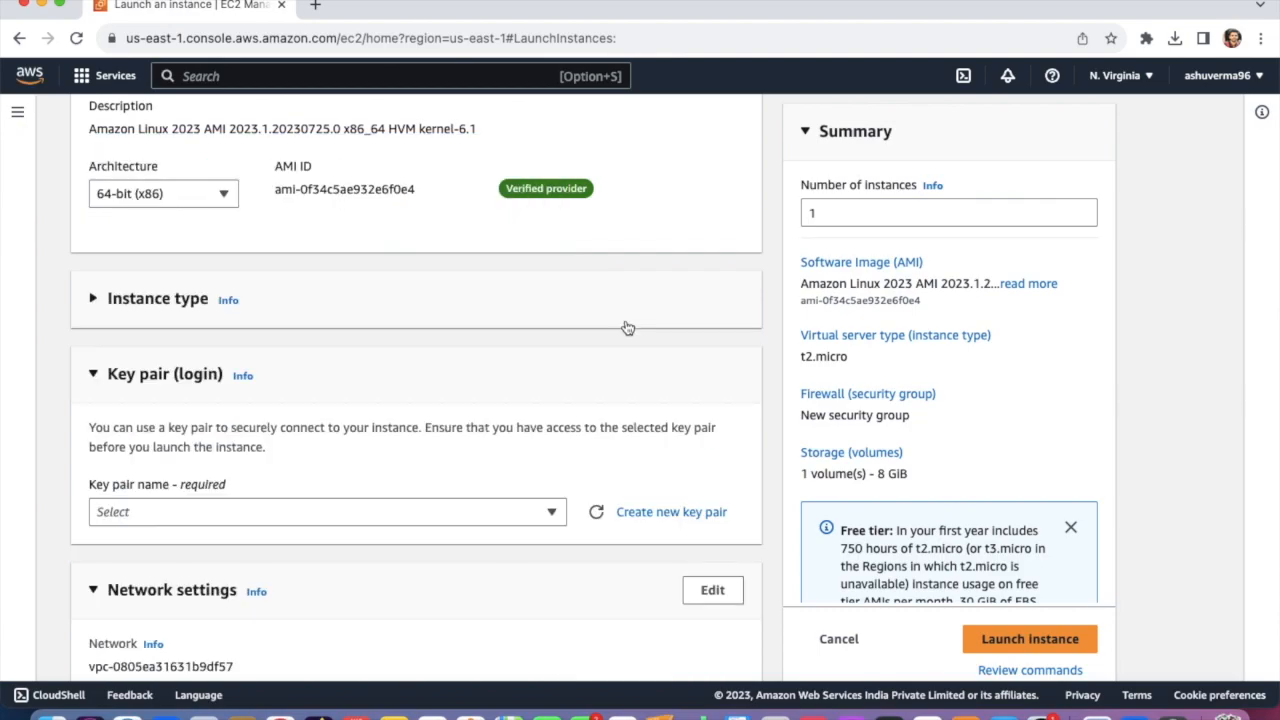
click(406, 323)
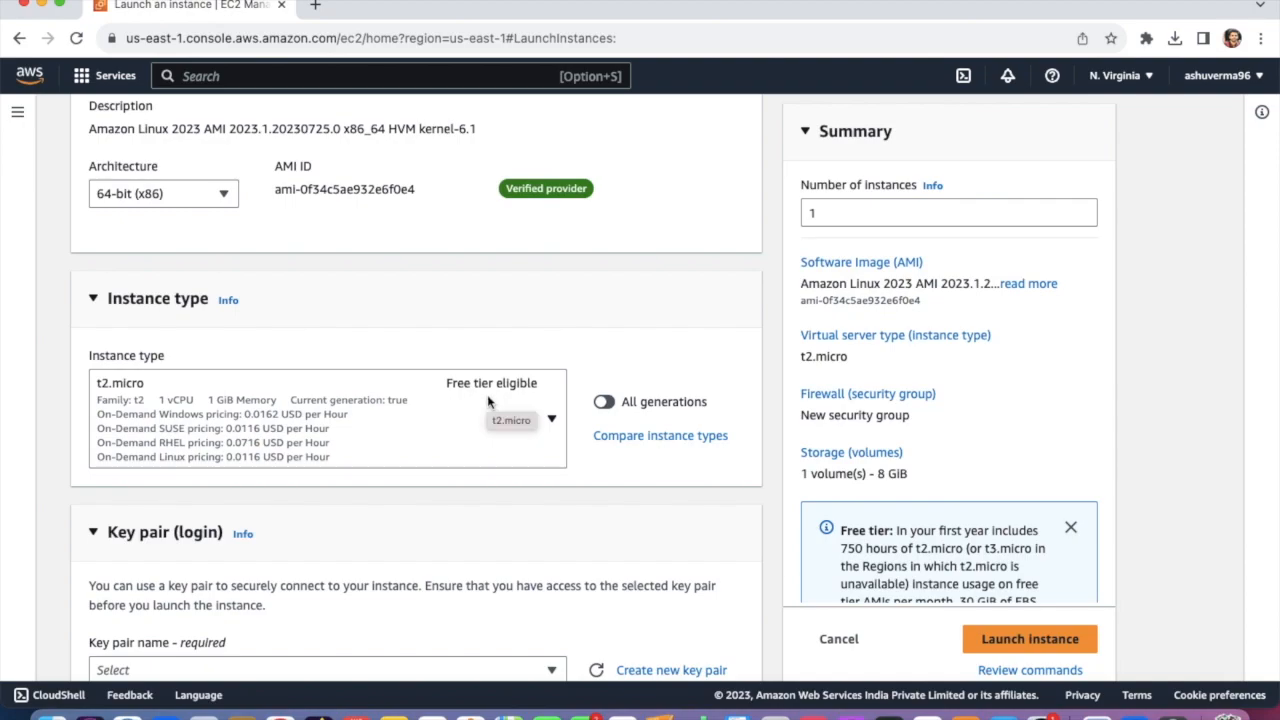
Step: Assign the demo key pair as the login key for the instance
scroll(509, 318, down, 1)
scroll(509, 318, down, 3)
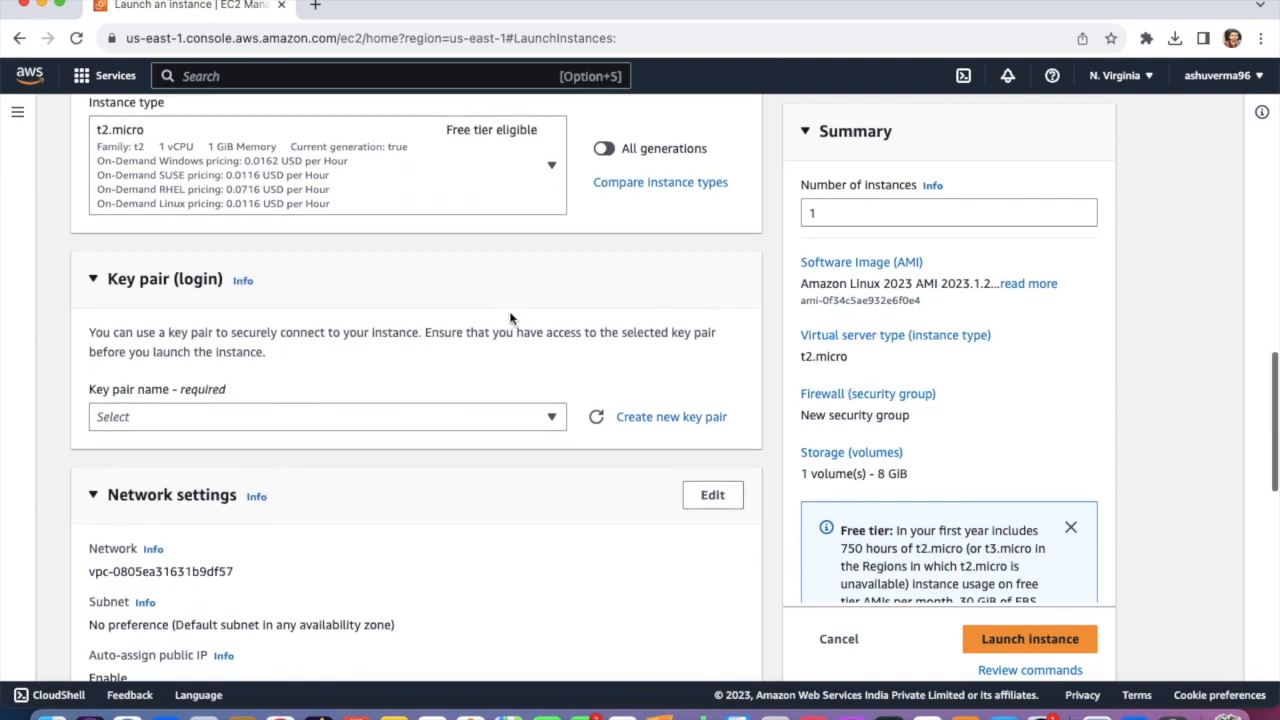
click(283, 424)
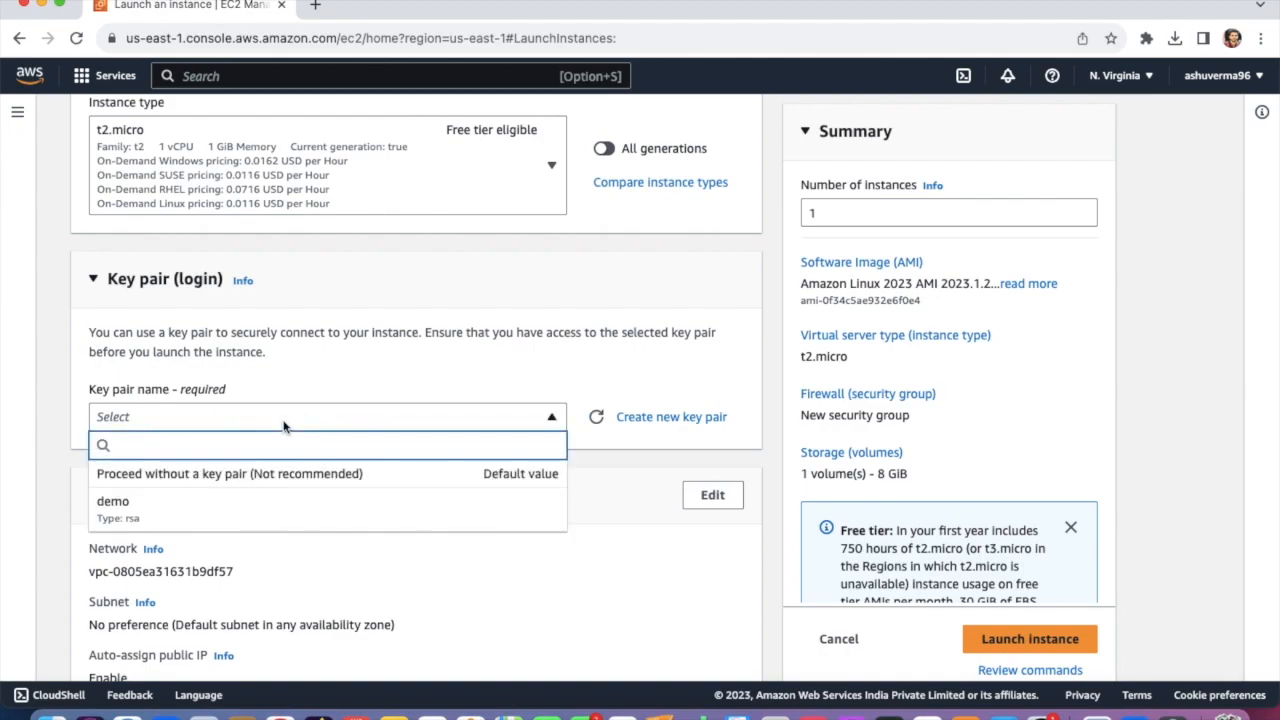
click(136, 523)
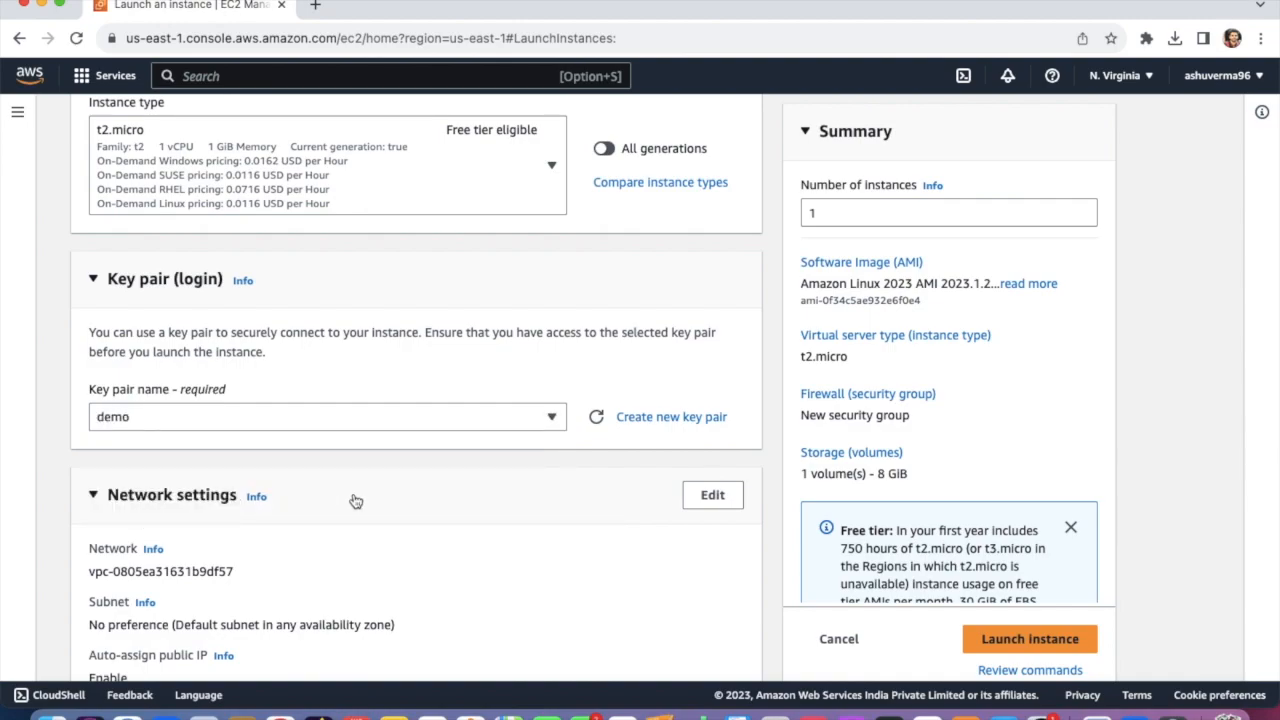
Step: Review the instance's network settings, firewall rules, storage configuration and advanced details
scroll(356, 500, down, 3)
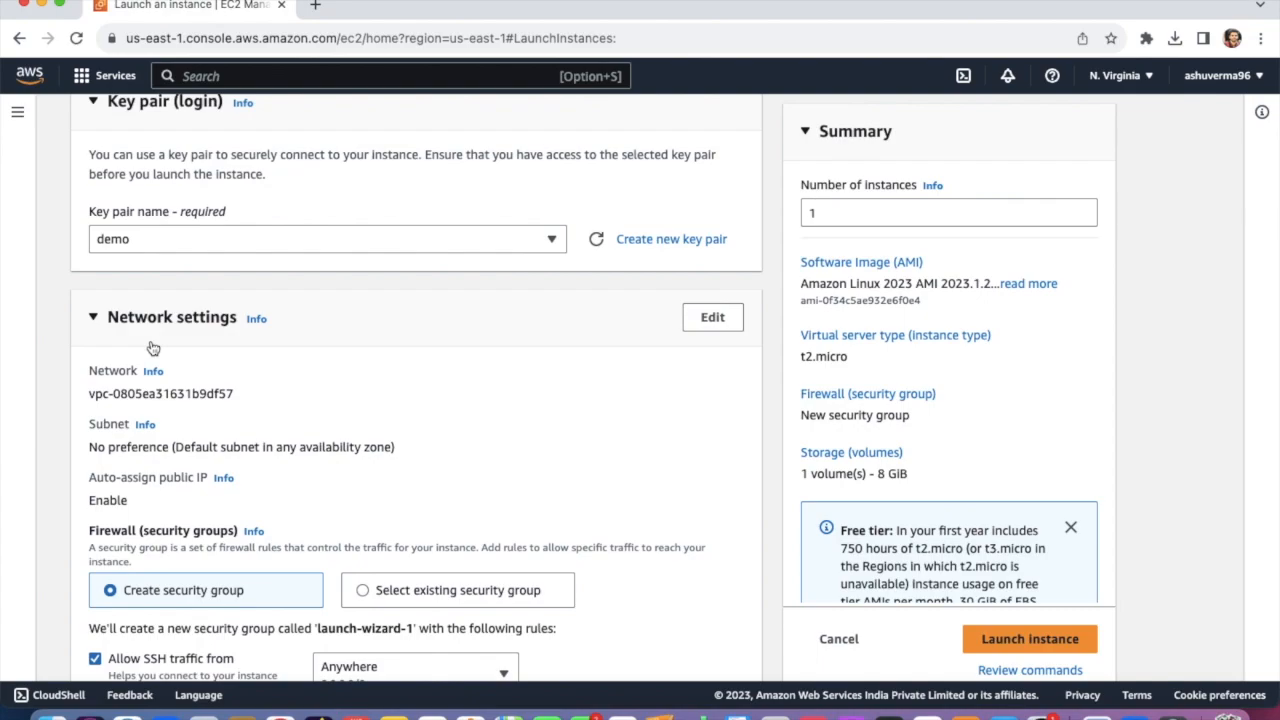
scroll(349, 337, down, 2)
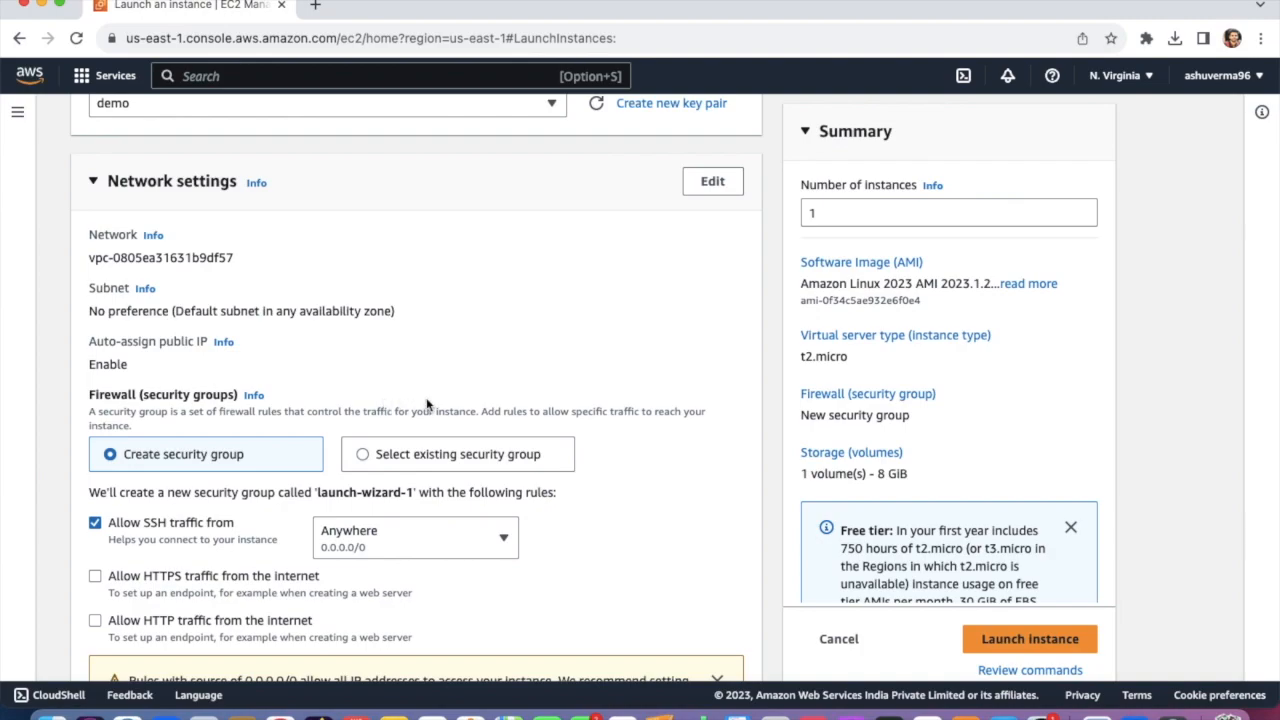
scroll(426, 404, down, 2)
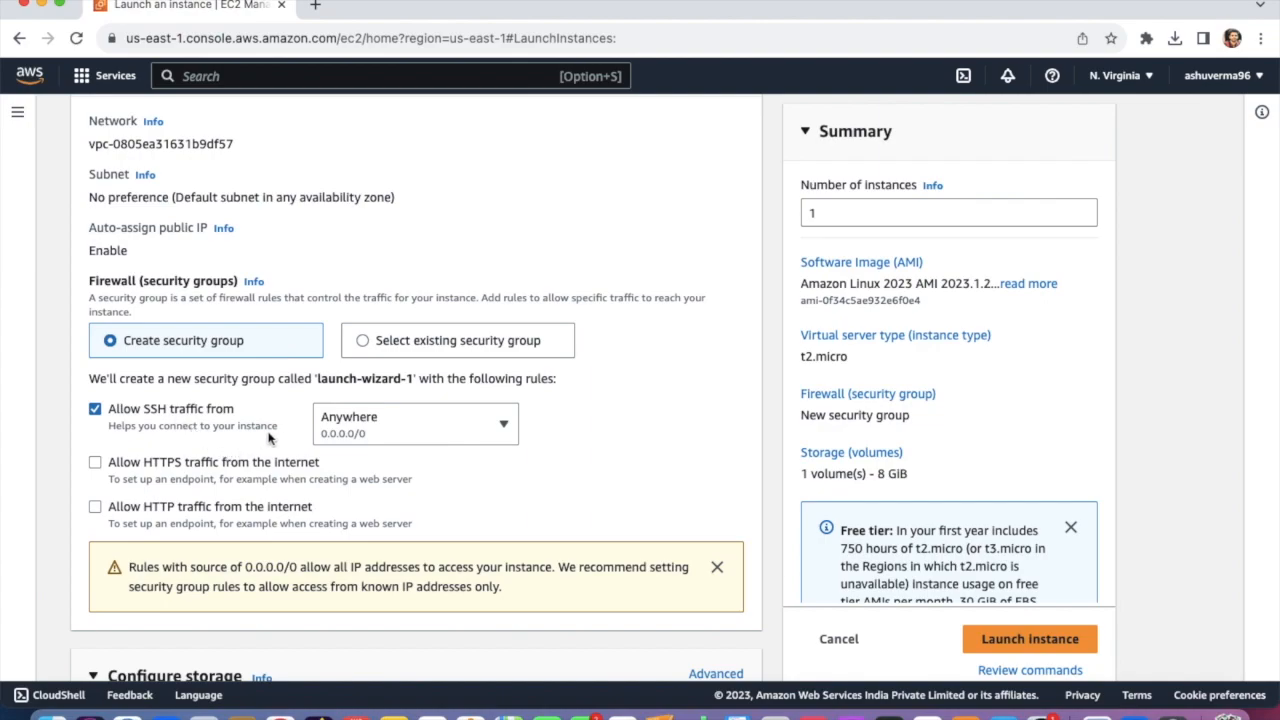
scroll(268, 437, down, 2)
scroll(268, 437, up, 3)
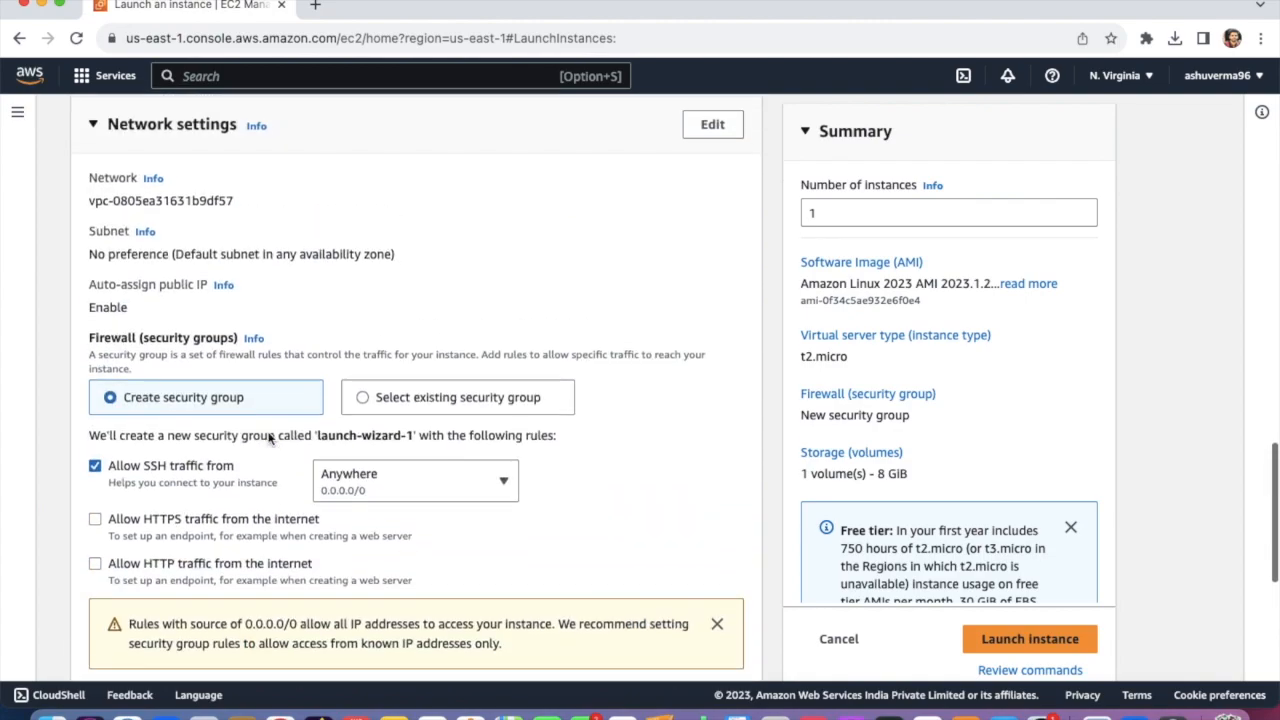
scroll(268, 437, down, 1)
scroll(268, 437, down, 5)
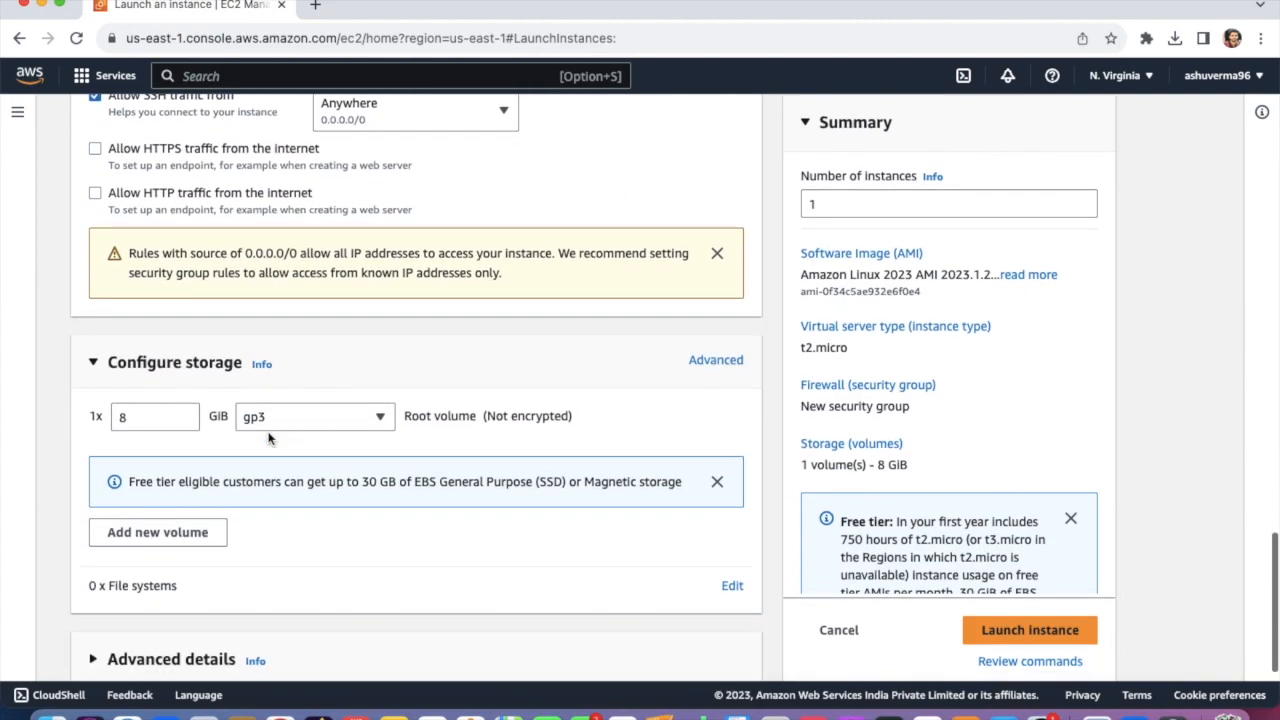
scroll(268, 437, down, 1)
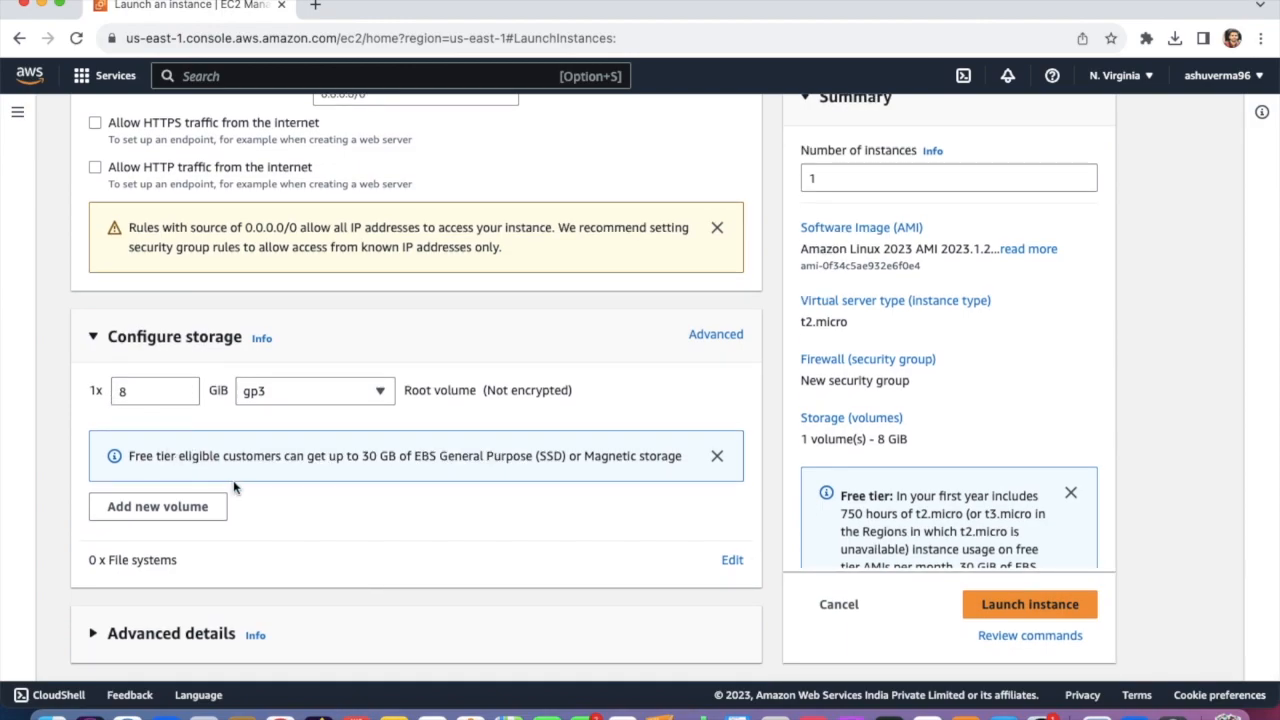
click(126, 635)
scroll(126, 635, down, 3)
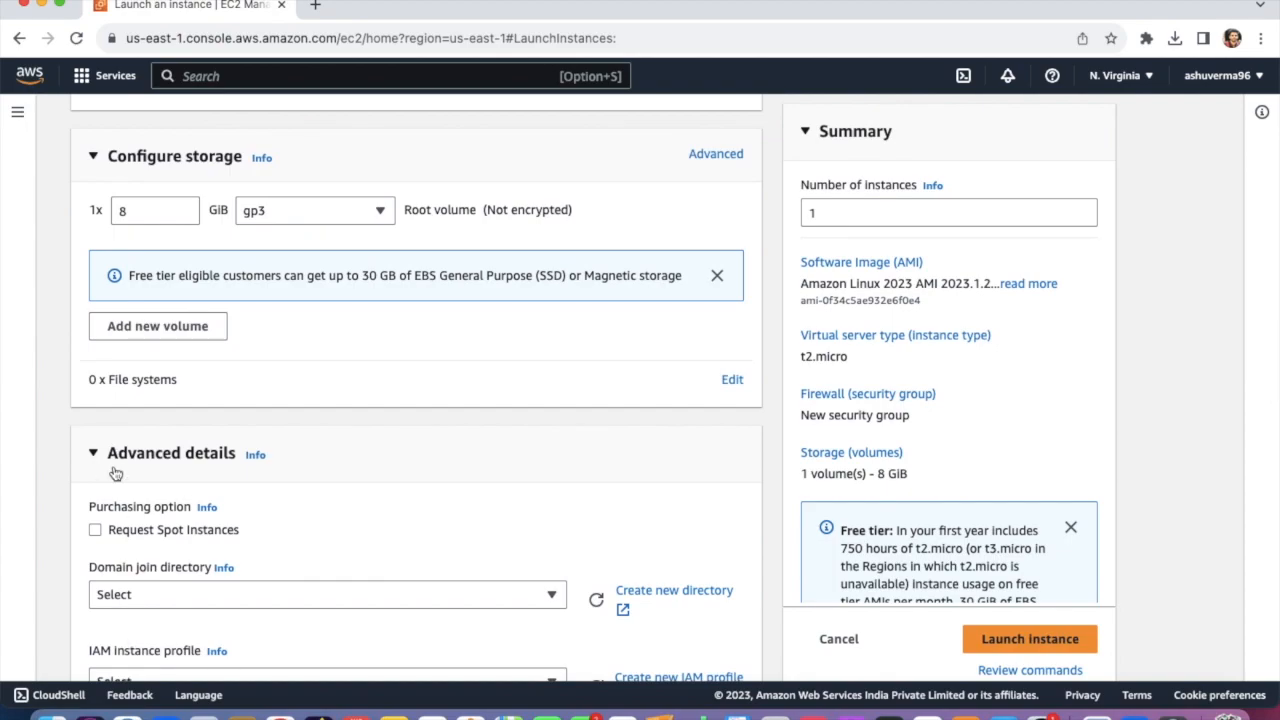
Step: Launch the Myfirstec2 instance with the configured settings
scroll(115, 473, up, 5)
scroll(113, 465, up, 10)
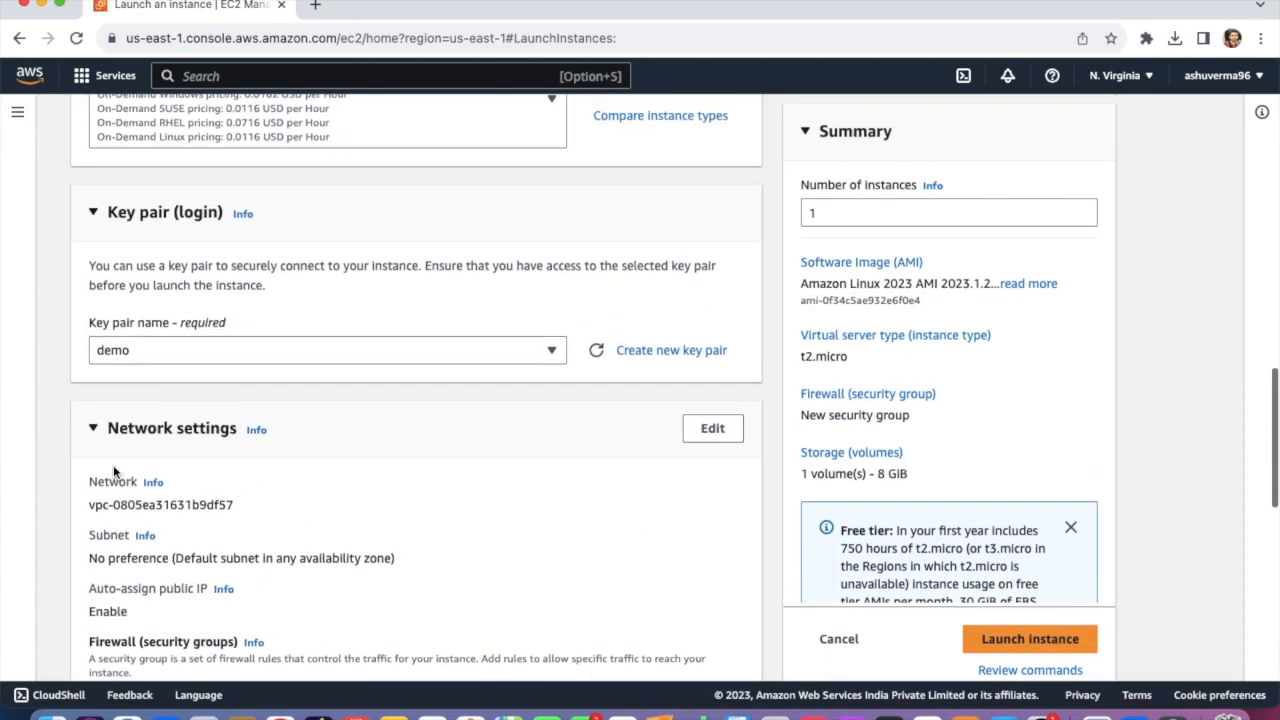
scroll(729, 556, down, 20)
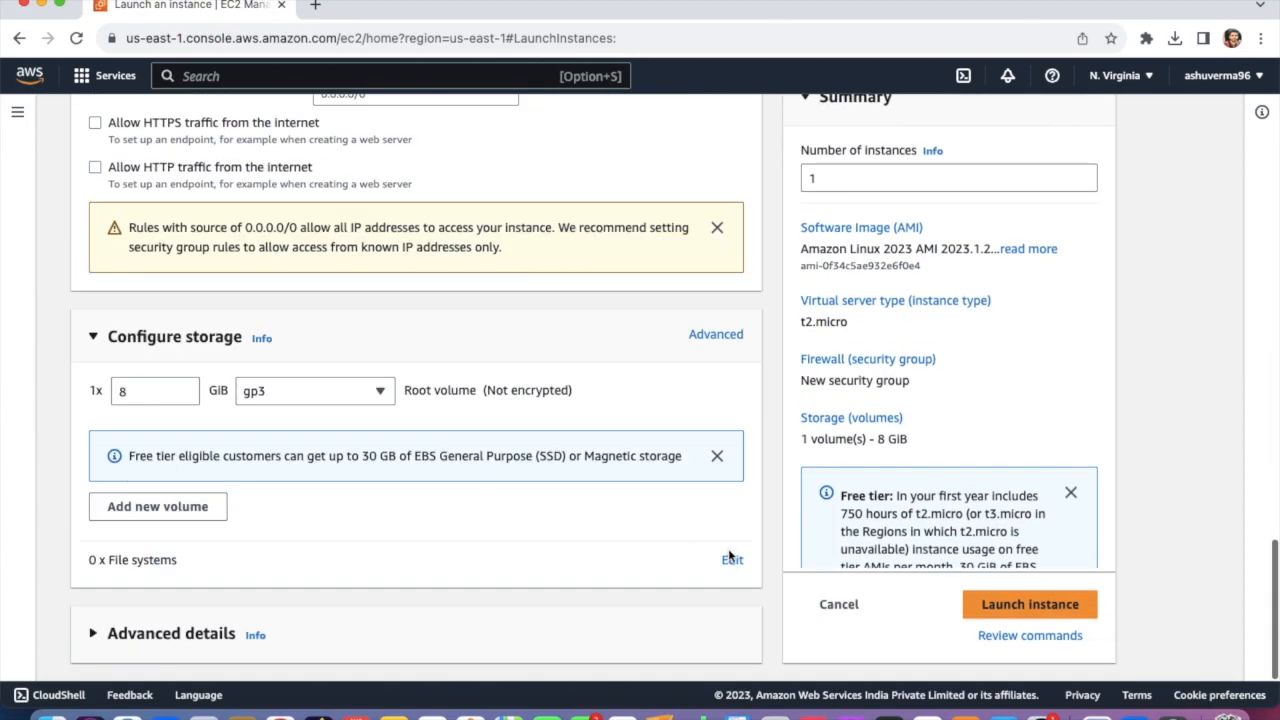
click(1006, 597)
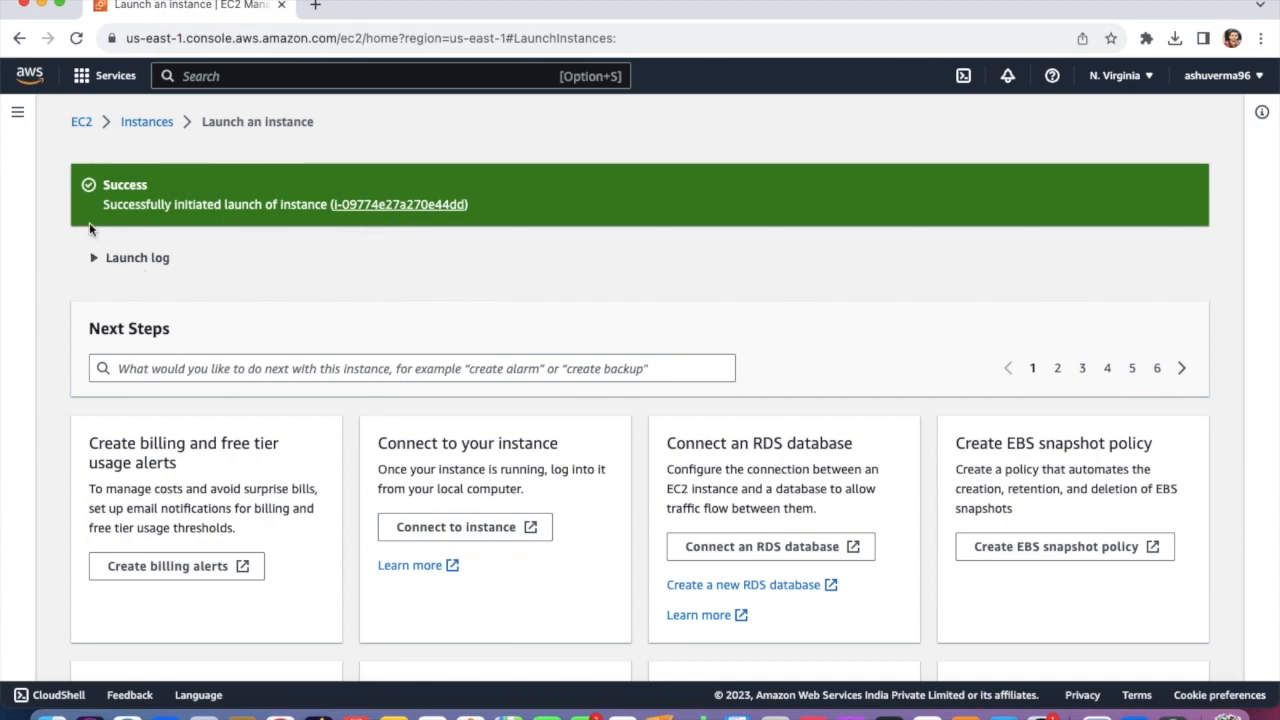
Step: Open the EC2 instances list and show the details of the Myfirstec2 instance in an enlarged details pane
click(82, 121)
click(57, 294)
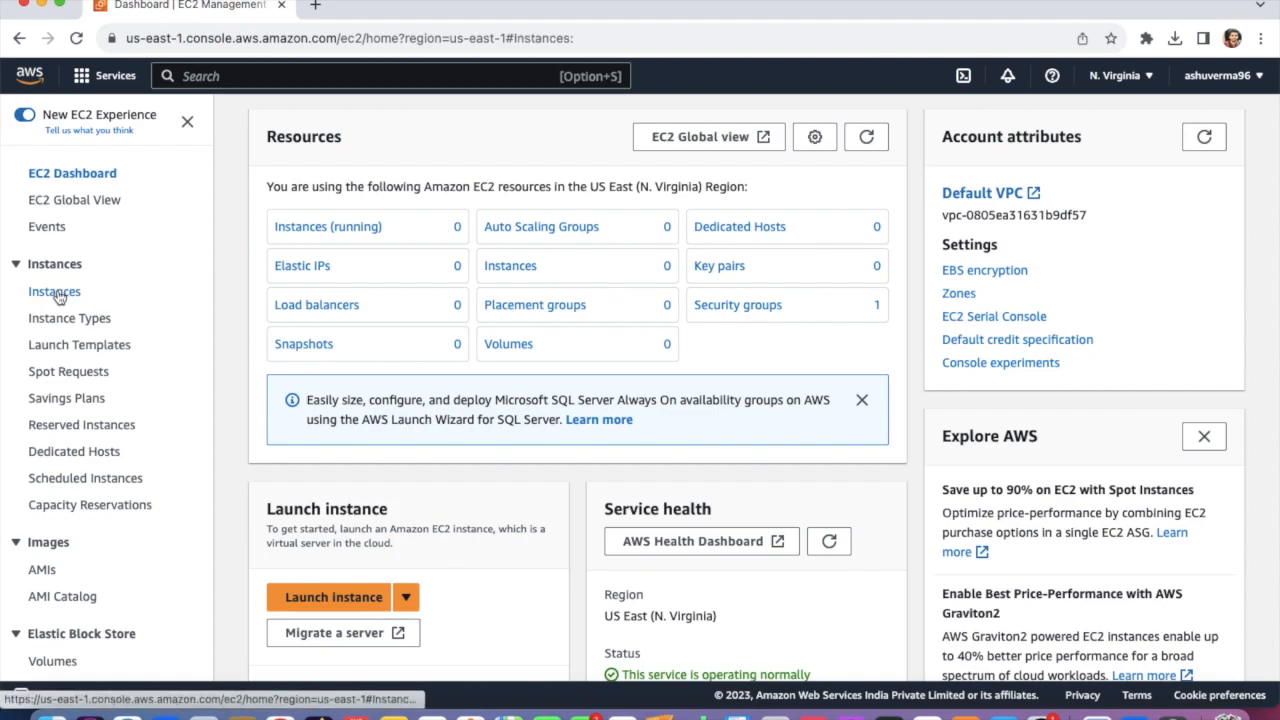
click(713, 119)
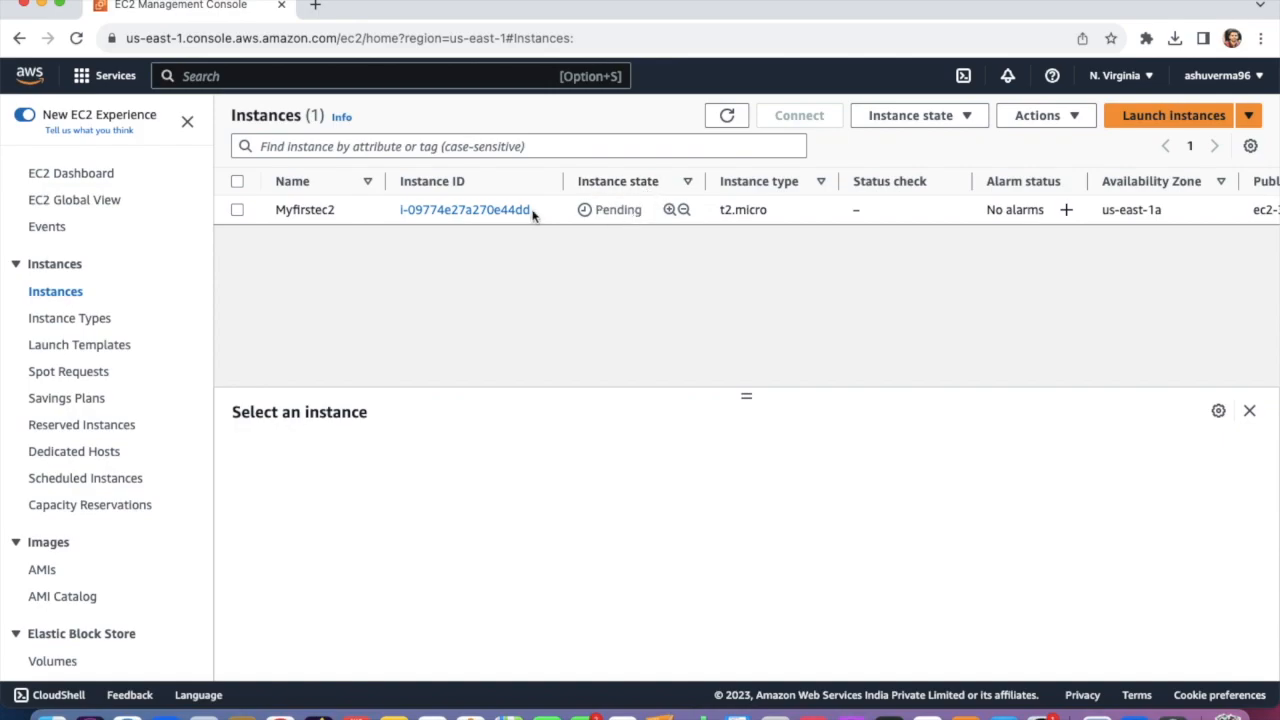
click(238, 211)
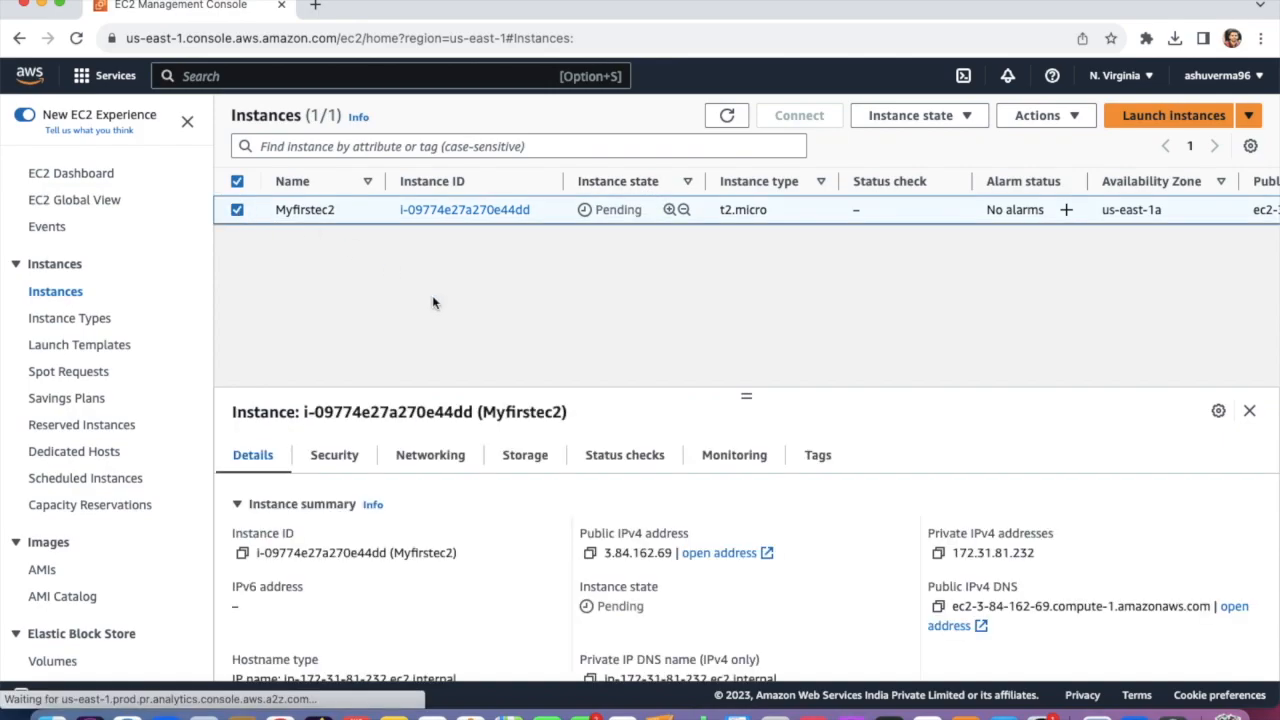
drag(746, 399, 746, 324)
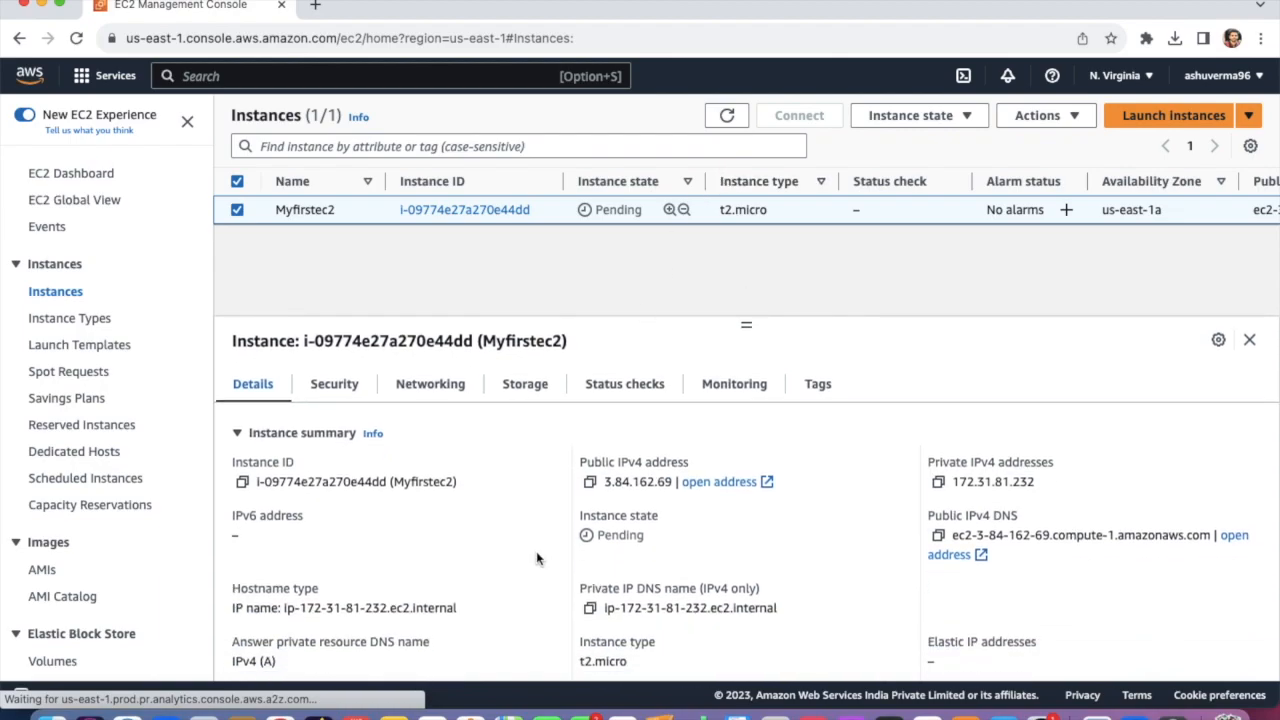
Step: Refresh the instance list and examine the summary and instance details of Myfirstec2, including its addresses, AMI and assigned key pair
scroll(464, 577, down, 1)
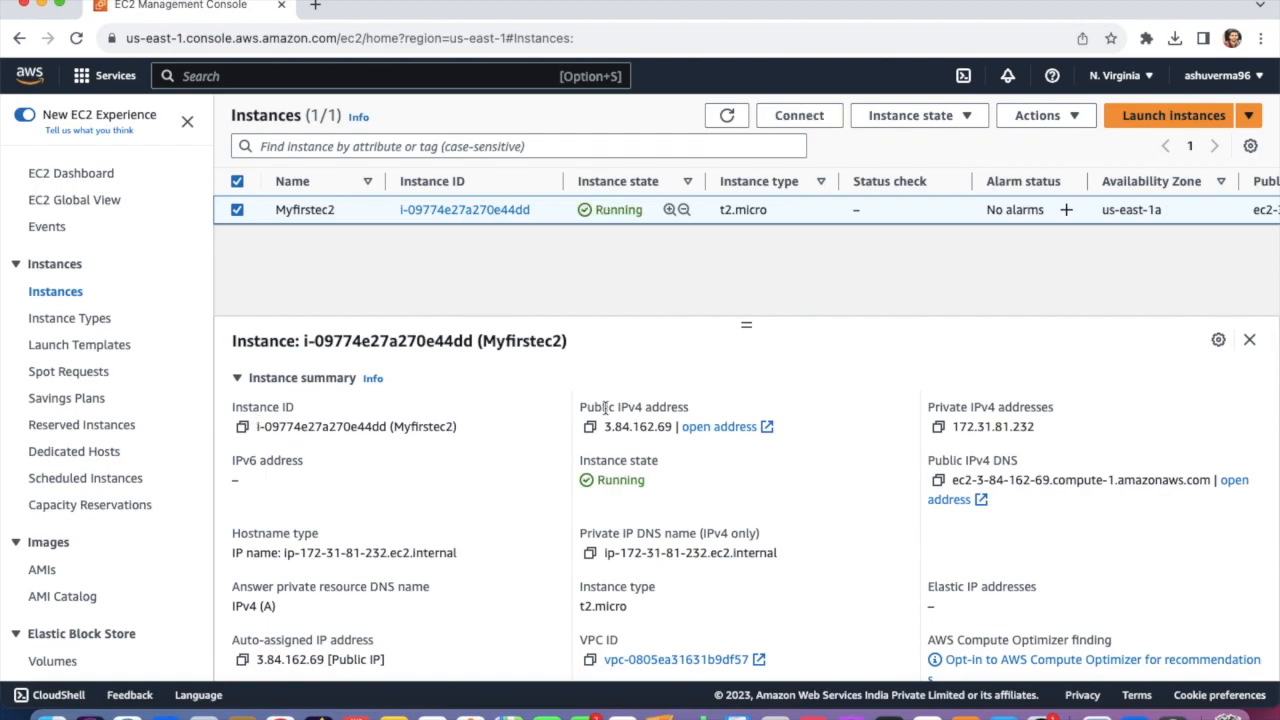
click(728, 118)
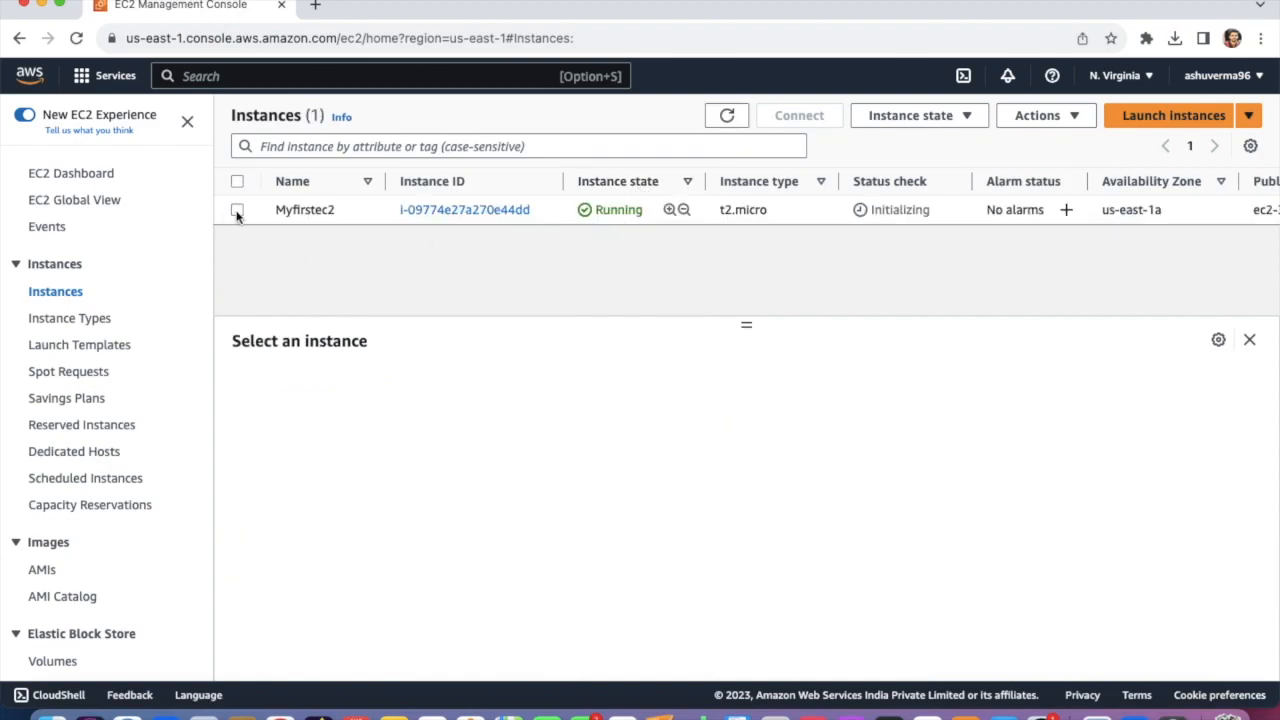
click(237, 211)
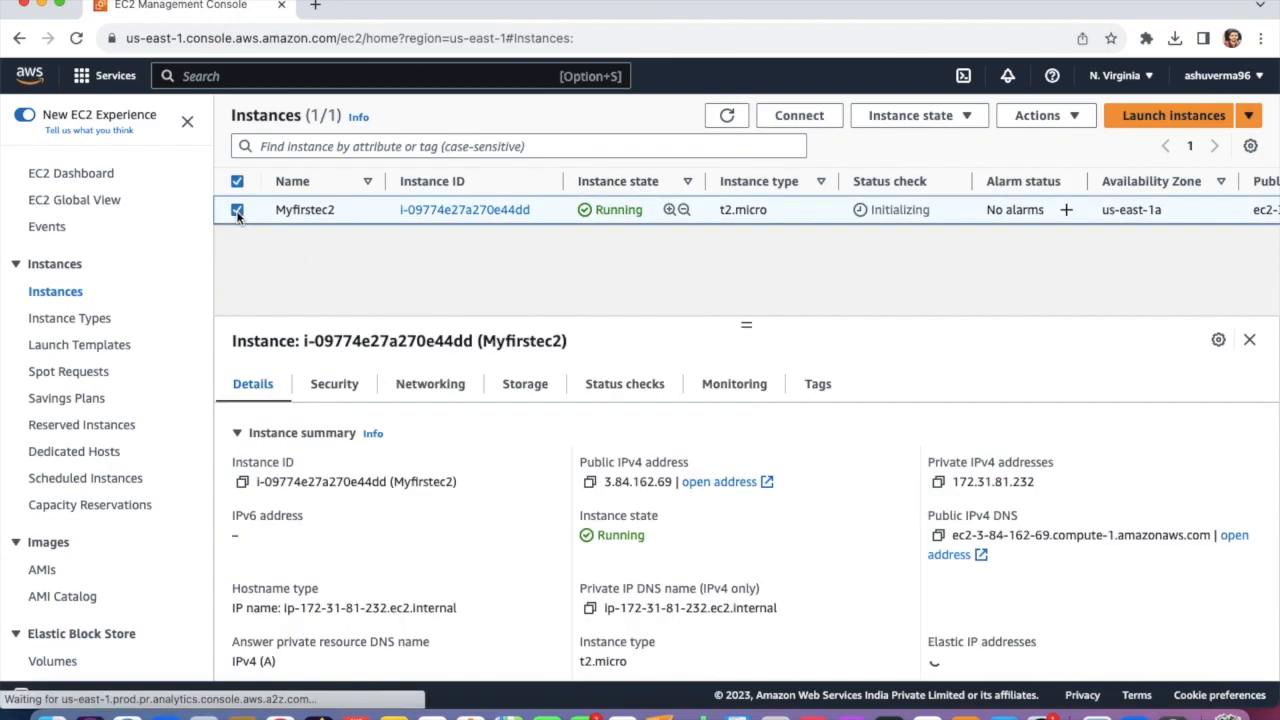
scroll(662, 533, down, 1)
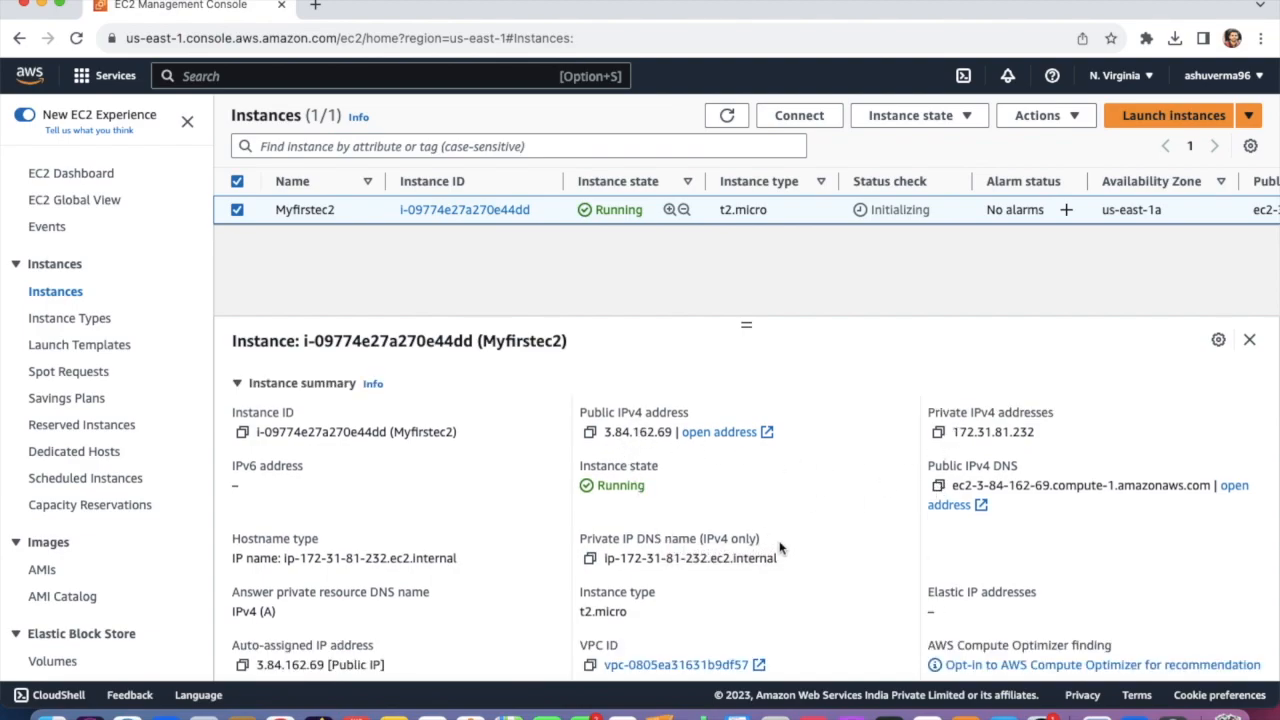
scroll(780, 545, down, 2)
scroll(780, 548, down, 2)
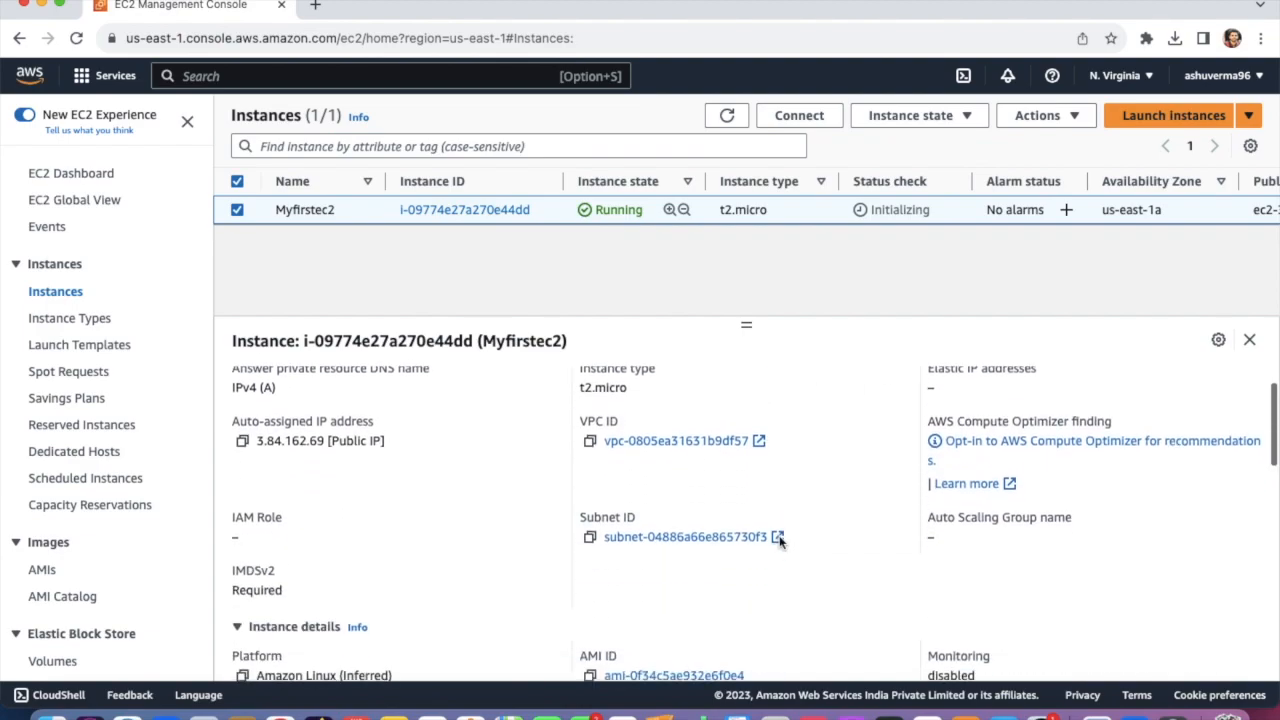
scroll(905, 487, down, 4)
scroll(905, 487, up, 2)
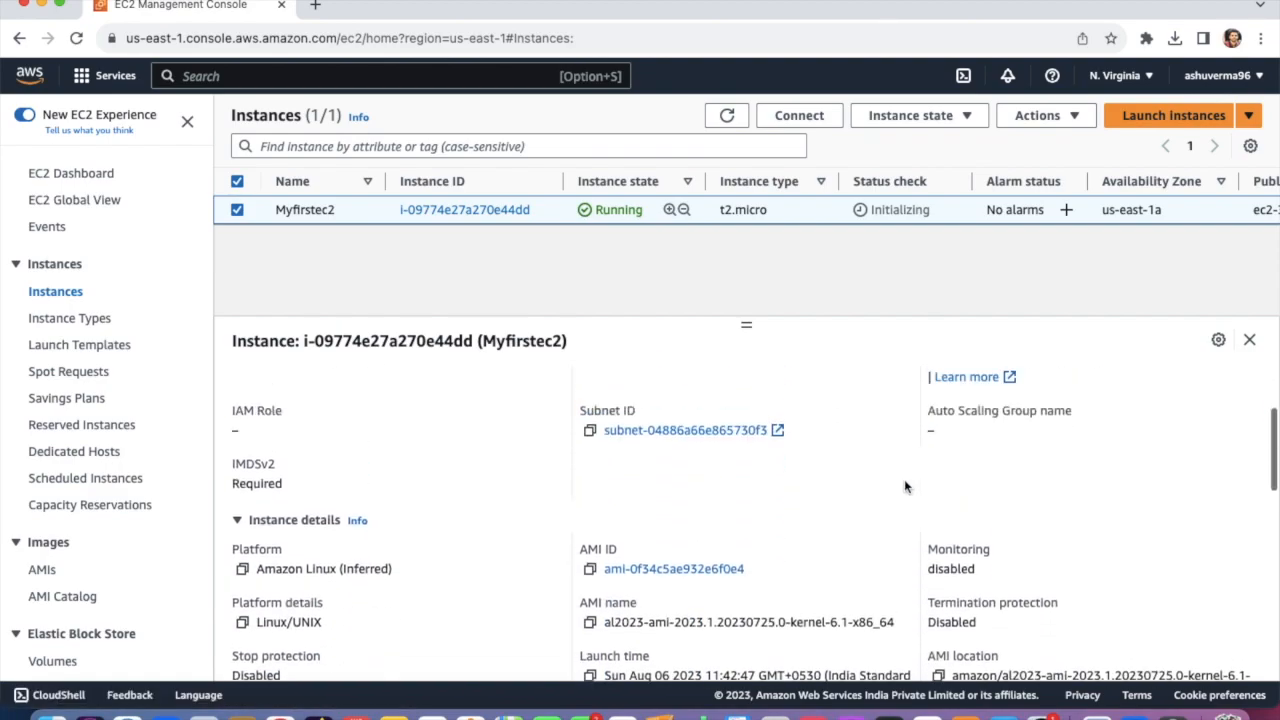
scroll(691, 517, down, 1)
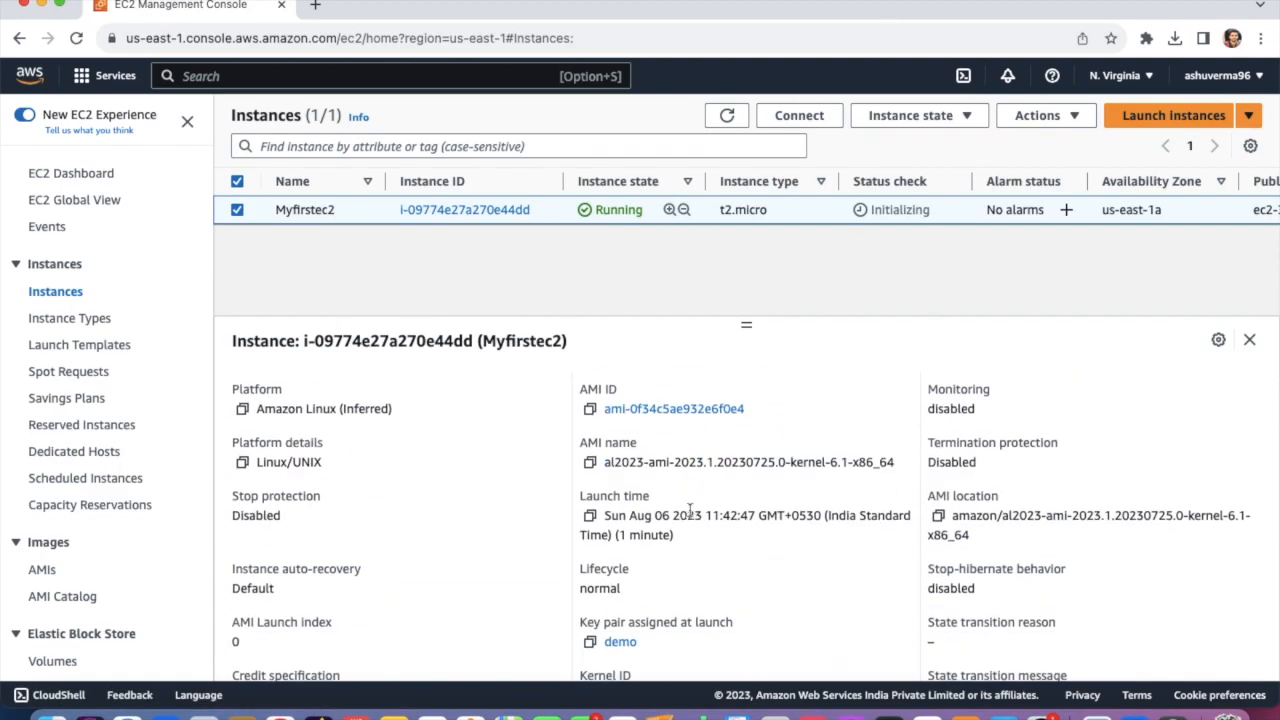
scroll(691, 517, up, 10)
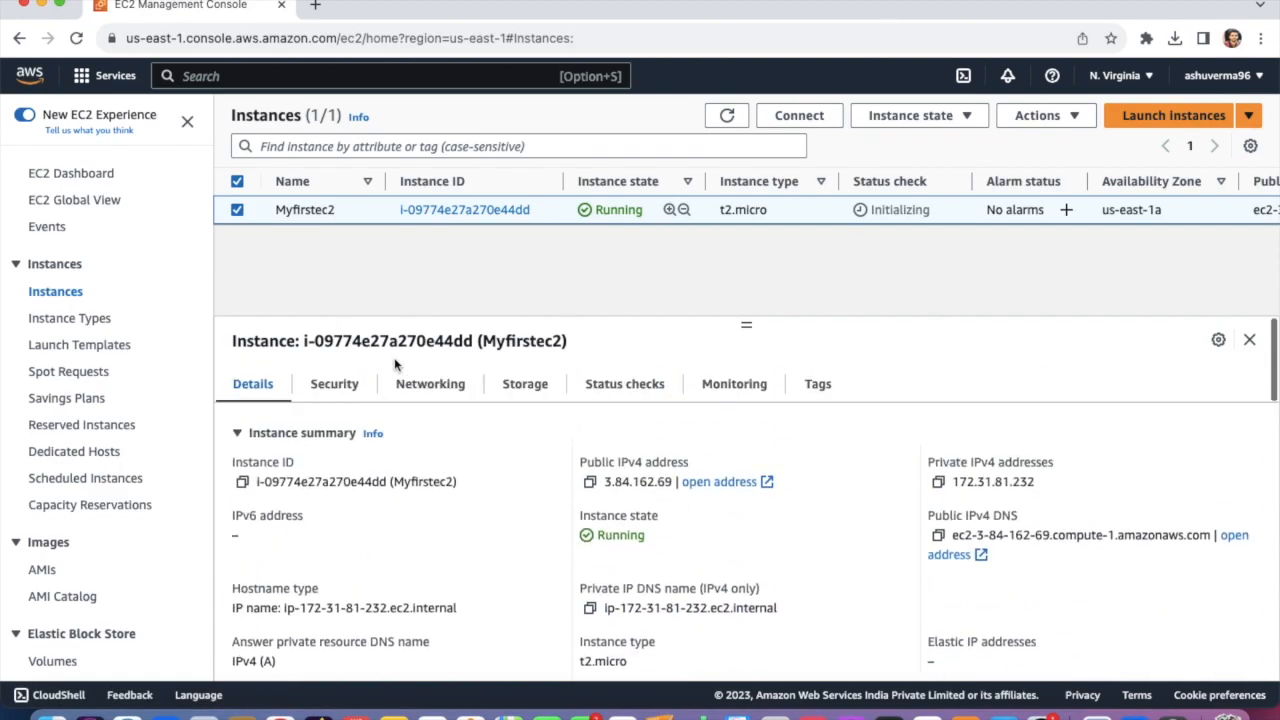
Step: Review the security, networking, storage and status check information of the Myfirstec2 instance
click(333, 382)
scroll(495, 562, down, 3)
scroll(491, 557, up, 4)
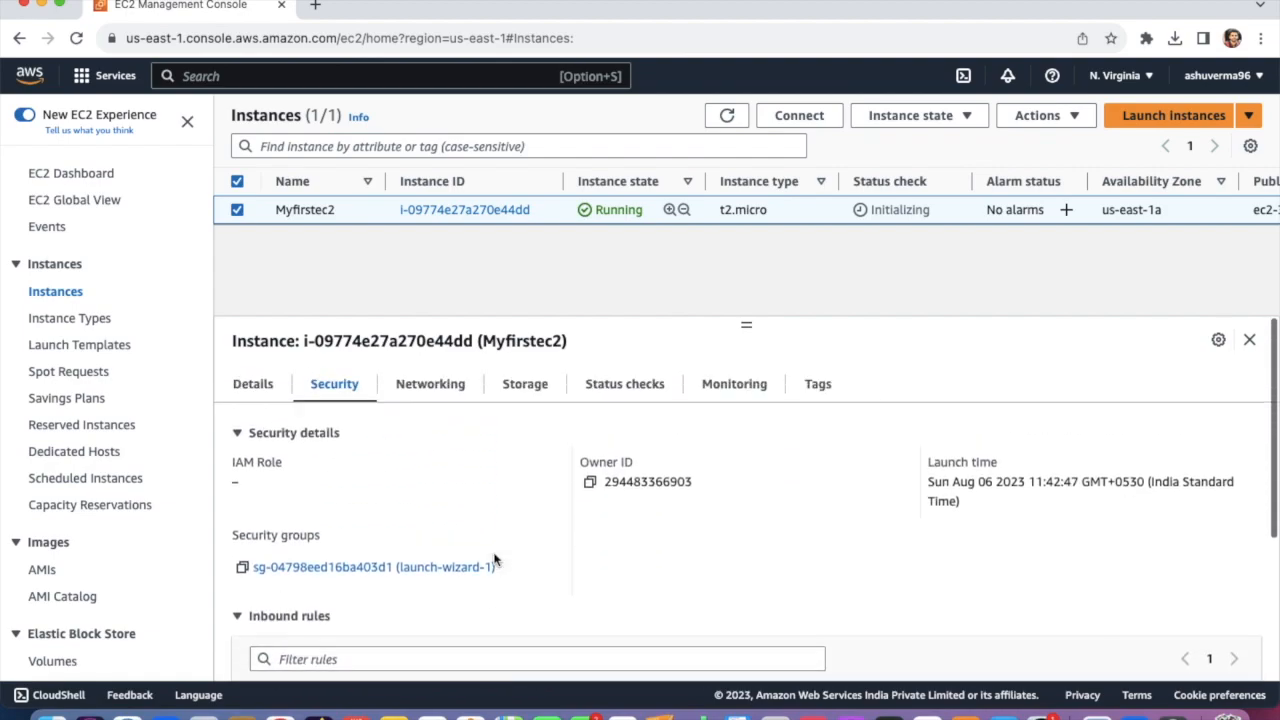
click(437, 380)
scroll(497, 505, down, 5)
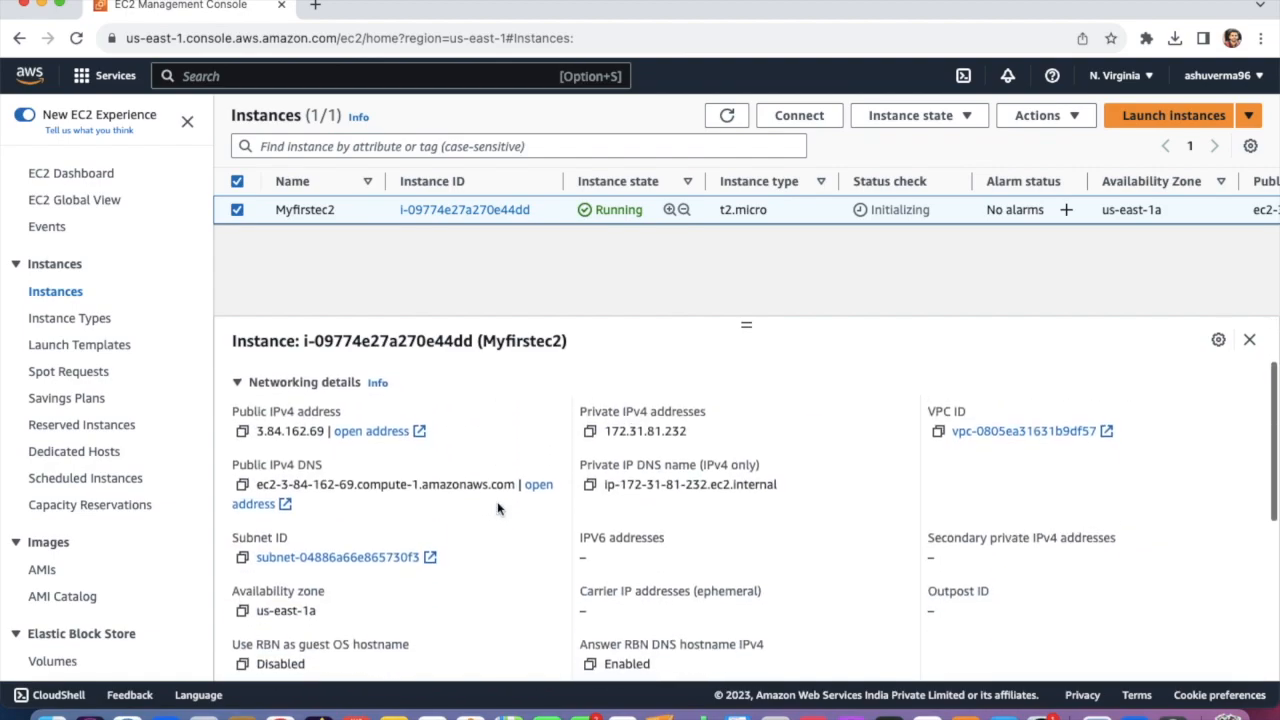
scroll(497, 510, up, 5)
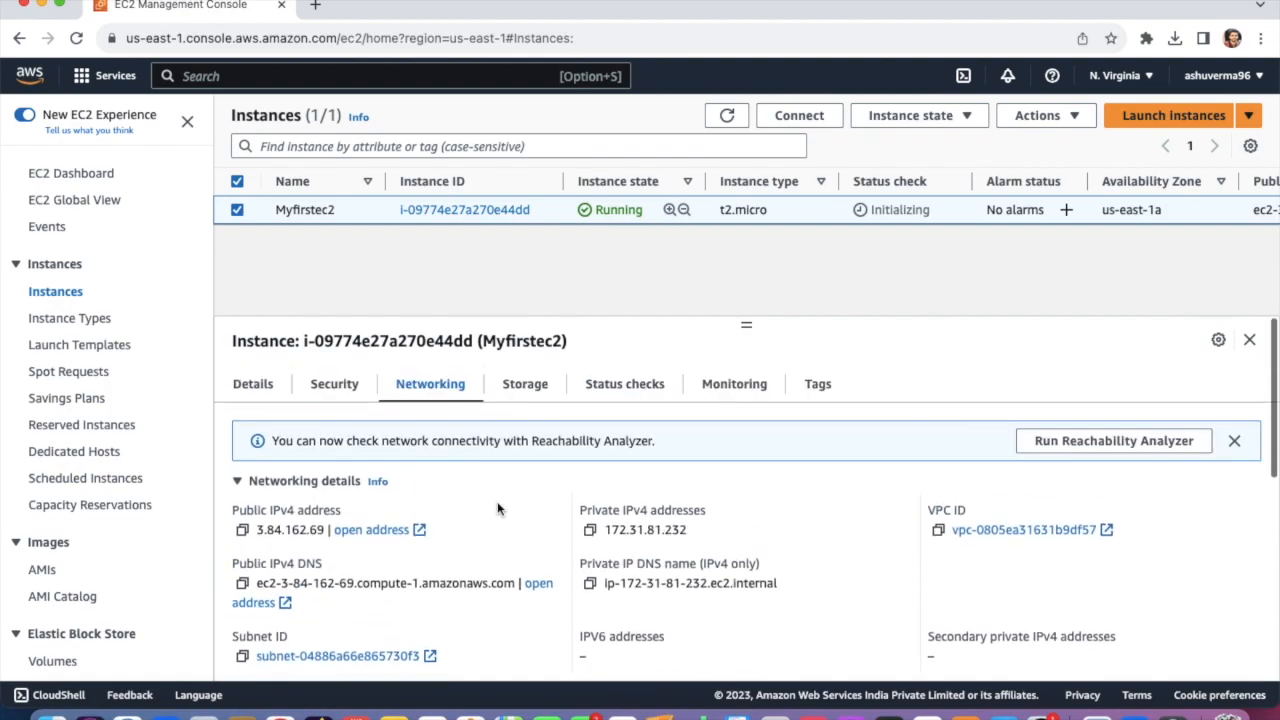
click(538, 388)
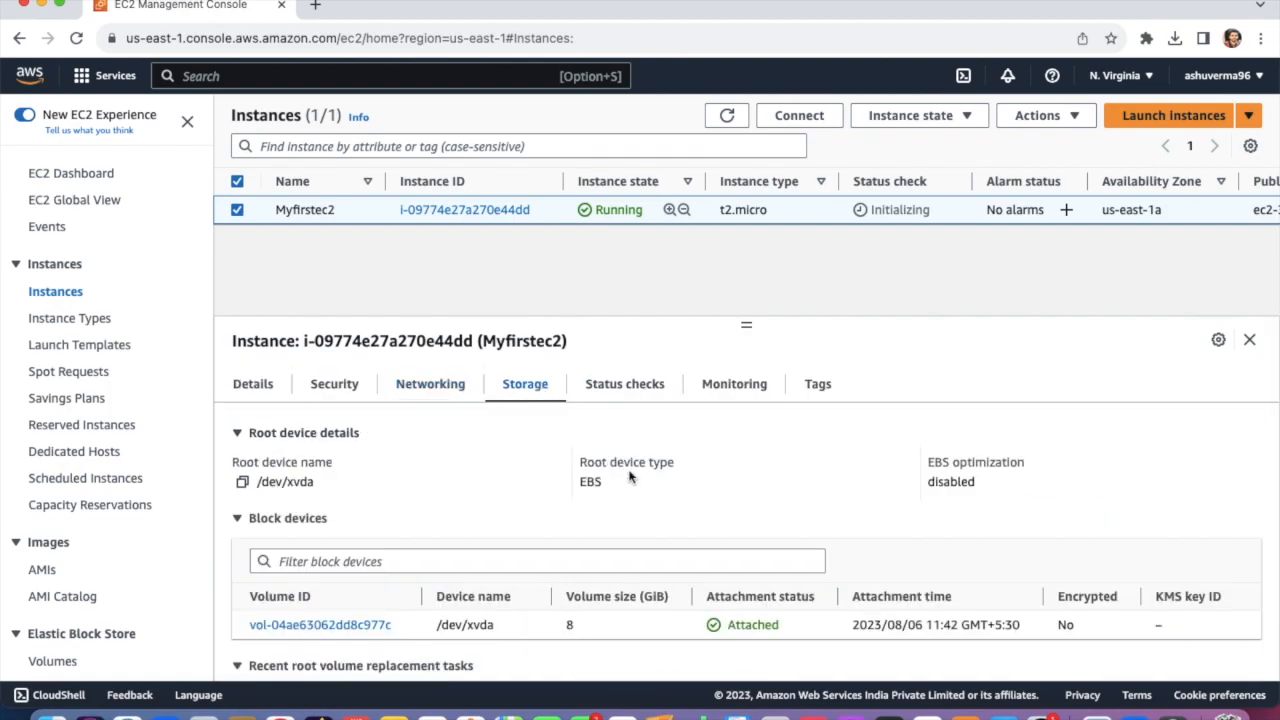
click(643, 402)
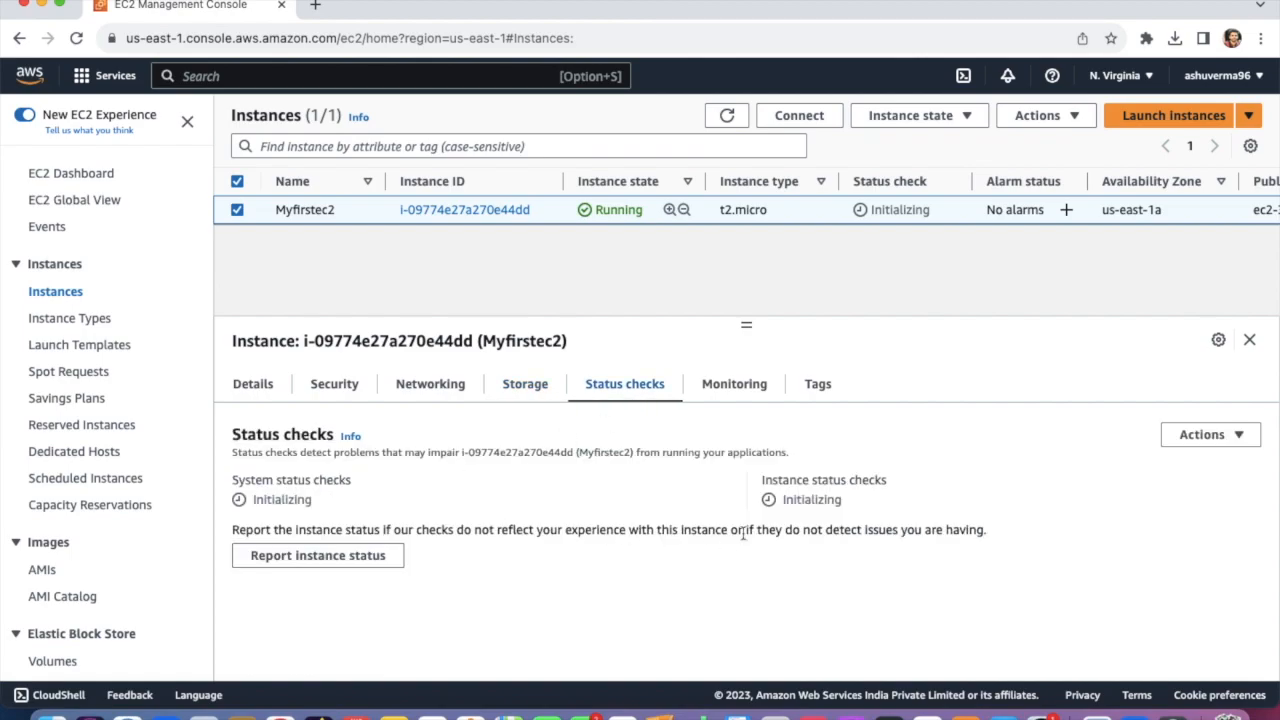
Step: Refresh the instance list twice, reselecting Myfirstec2 each time to recheck its system and instance status checks
click(729, 118)
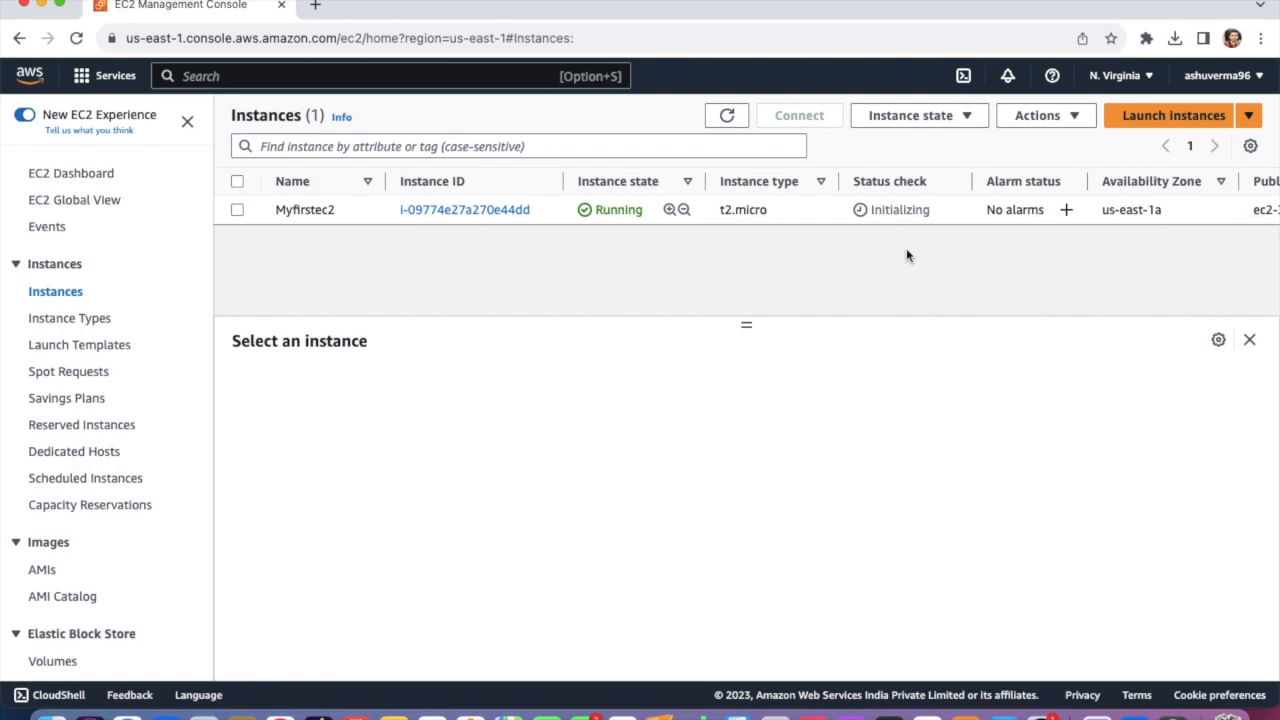
click(240, 211)
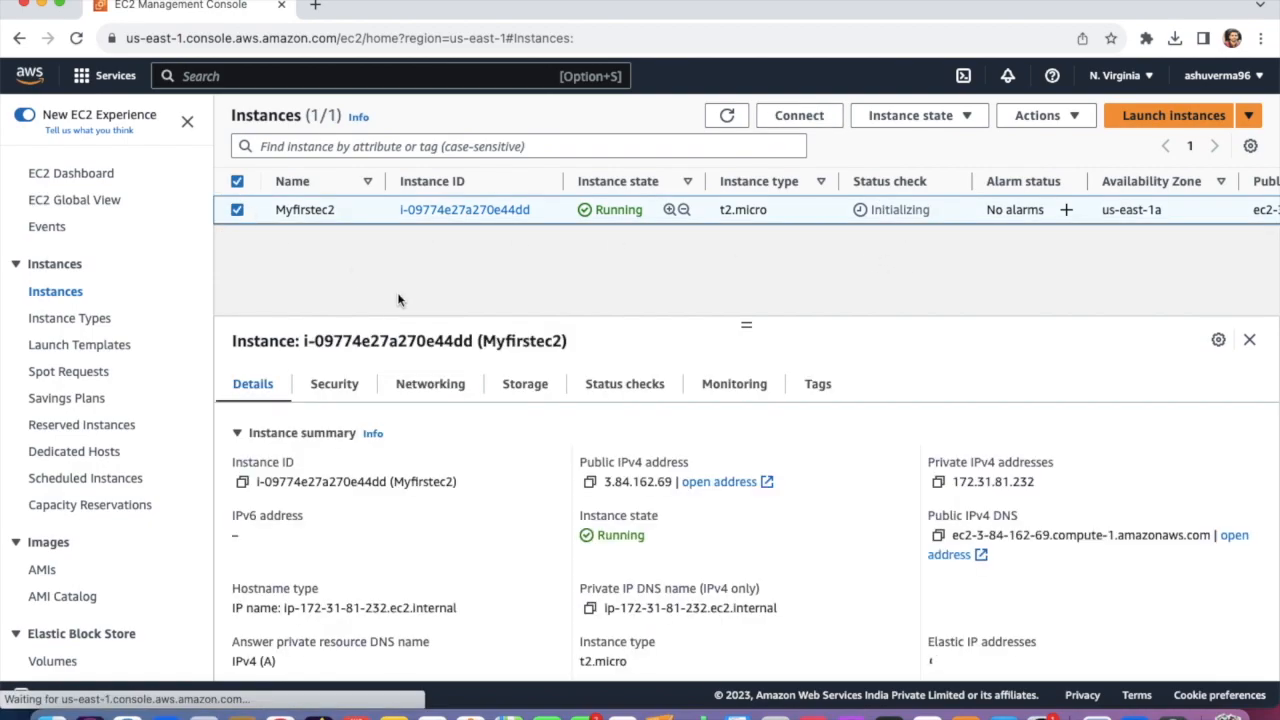
click(626, 395)
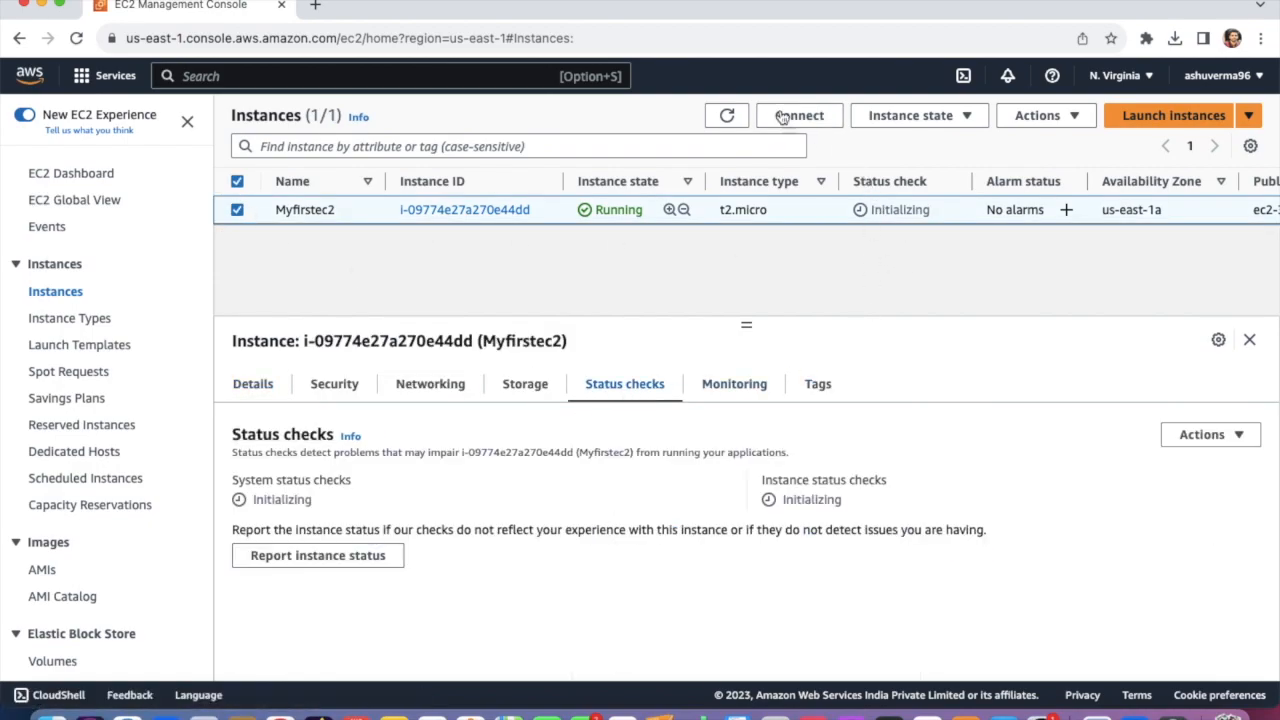
click(716, 115)
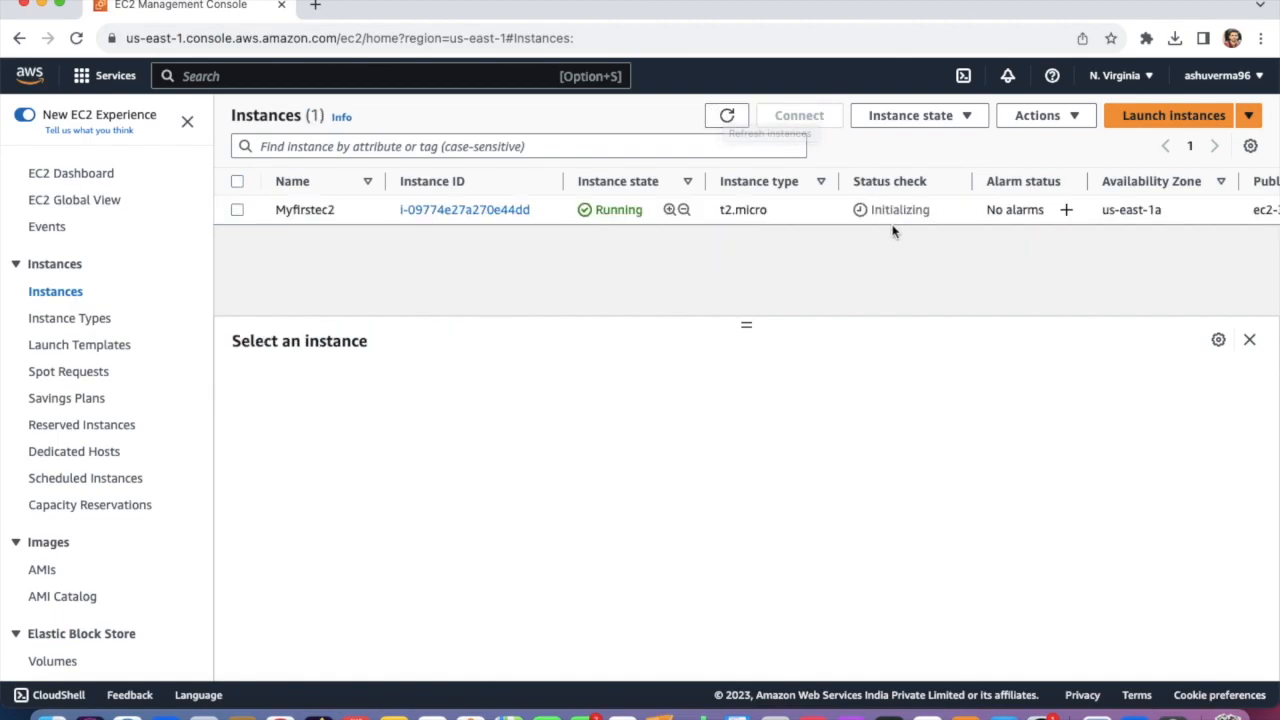
click(237, 211)
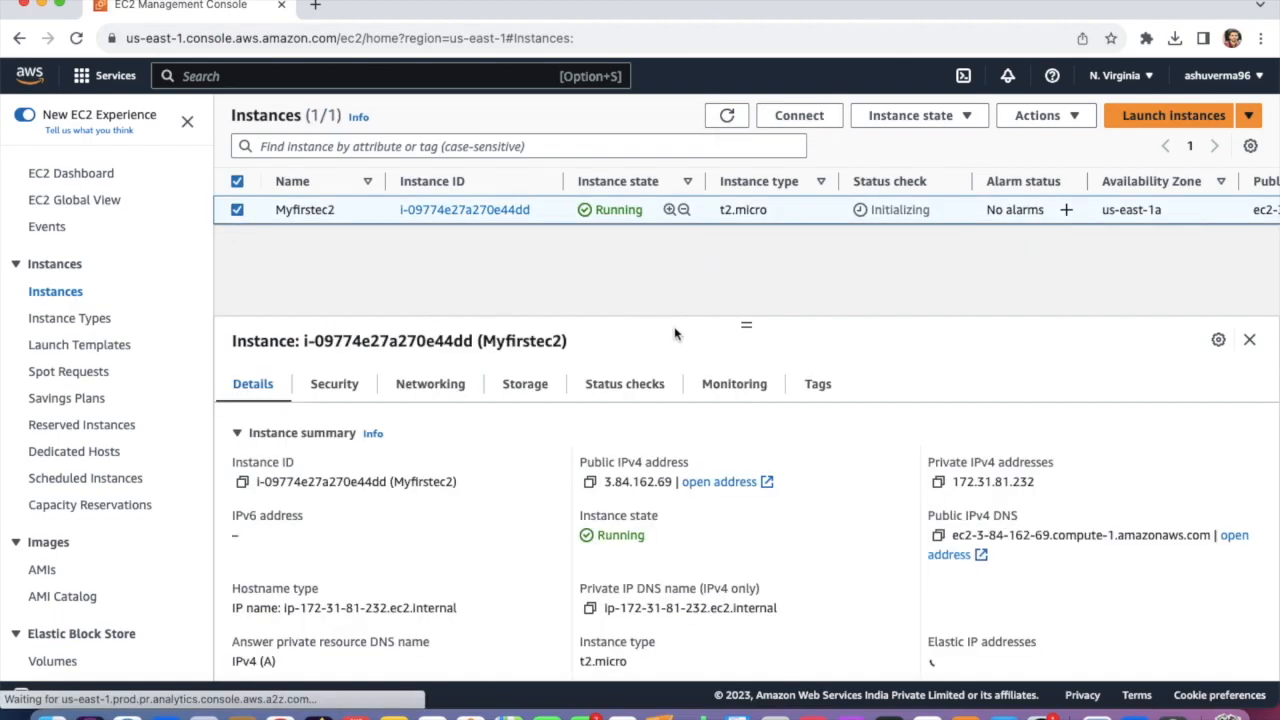
click(613, 397)
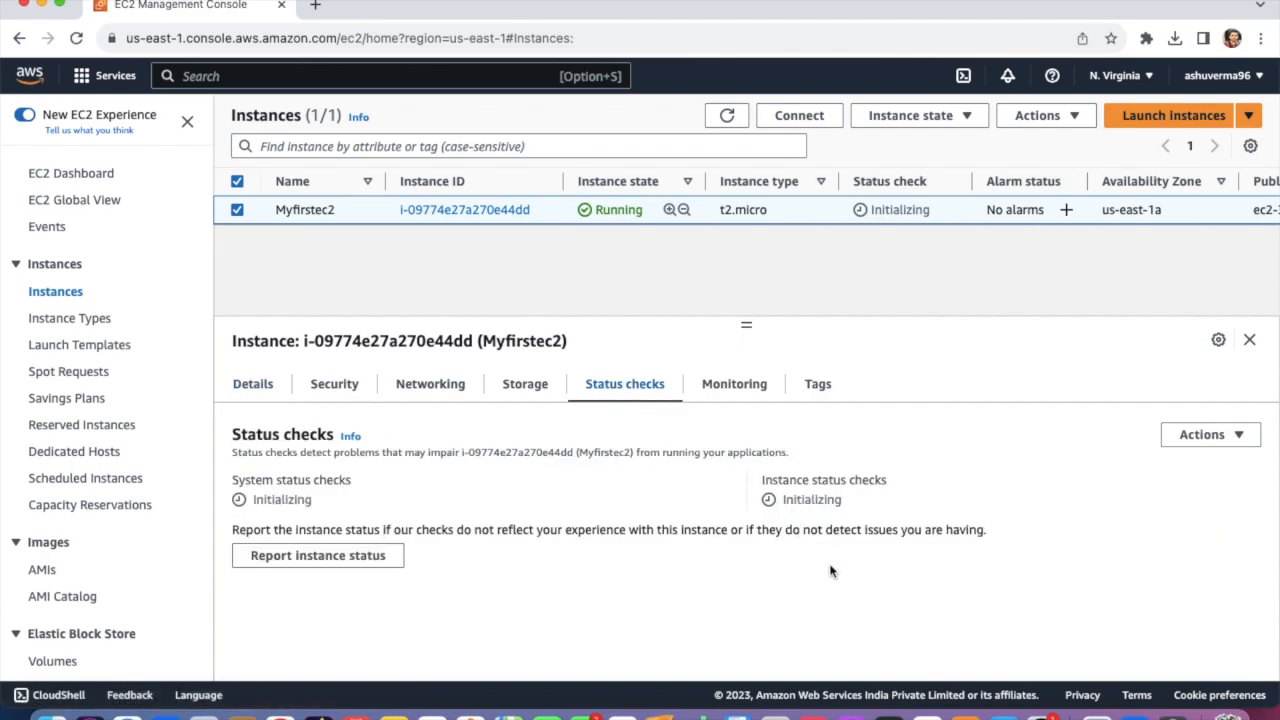
Step: Examine the monitoring charts and tags of Myfirstec2, and return to its general details
click(728, 390)
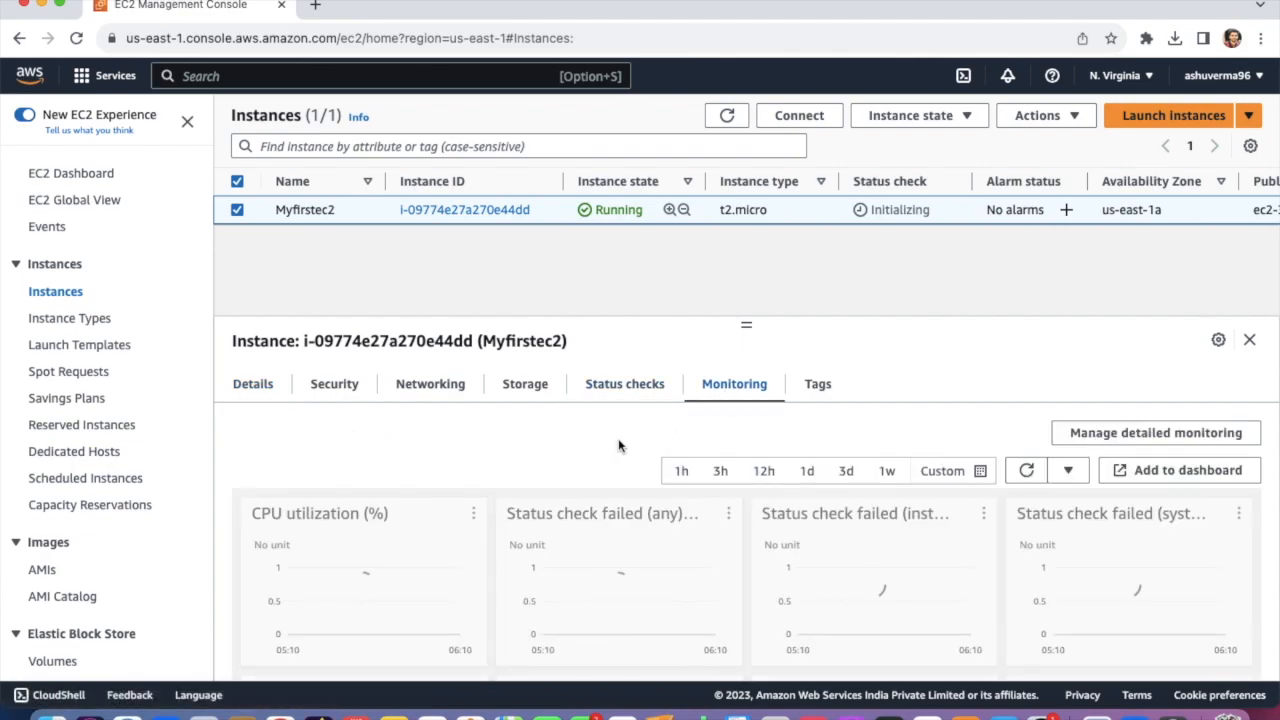
scroll(618, 440, down, 2)
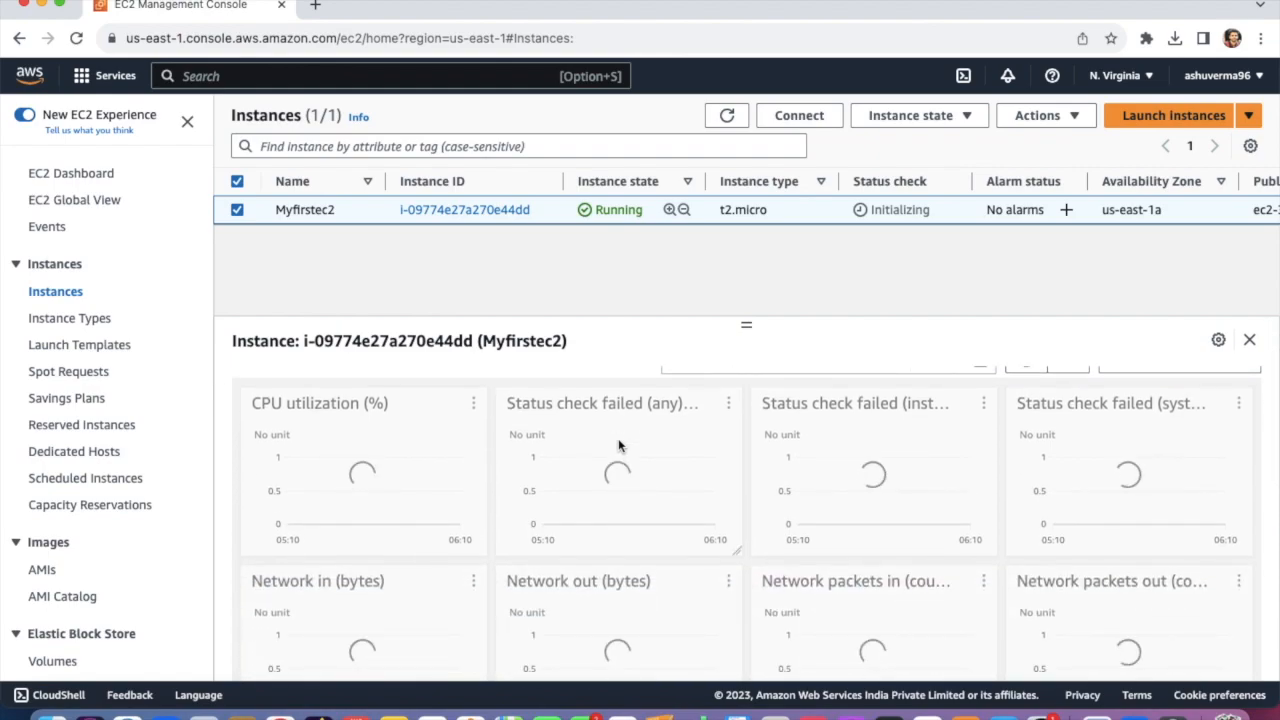
scroll(618, 440, up, 2)
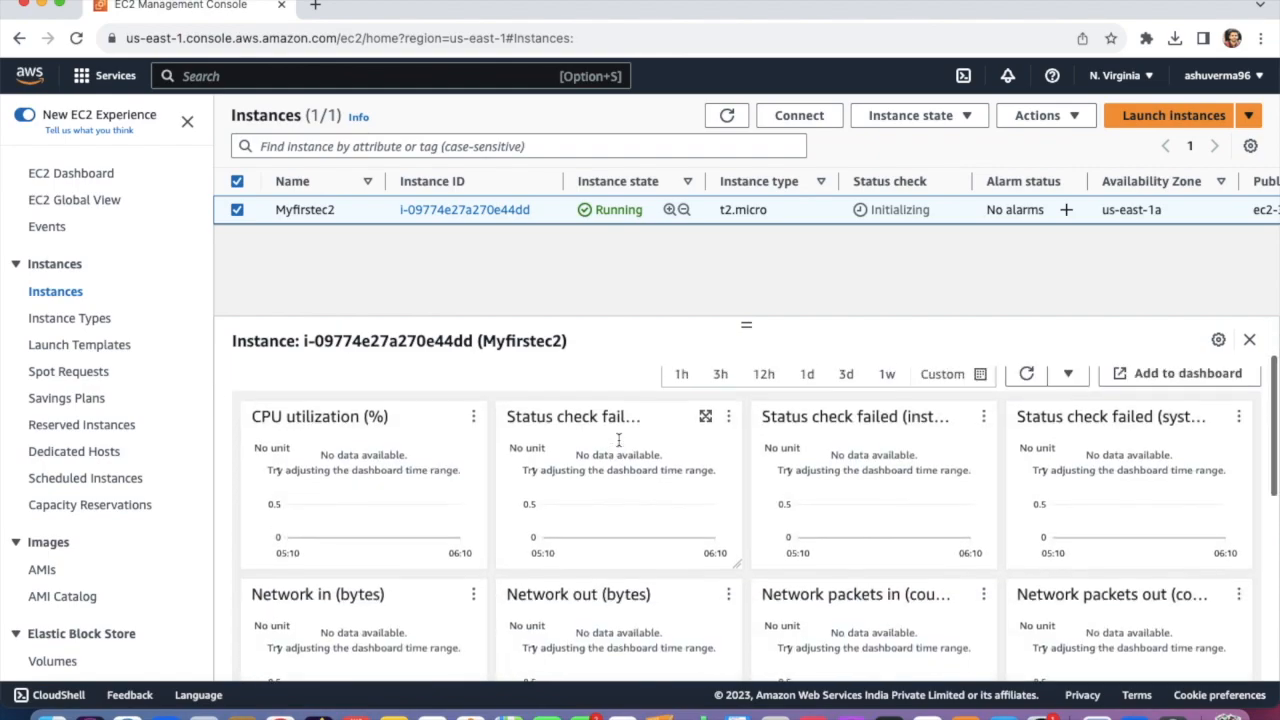
click(835, 379)
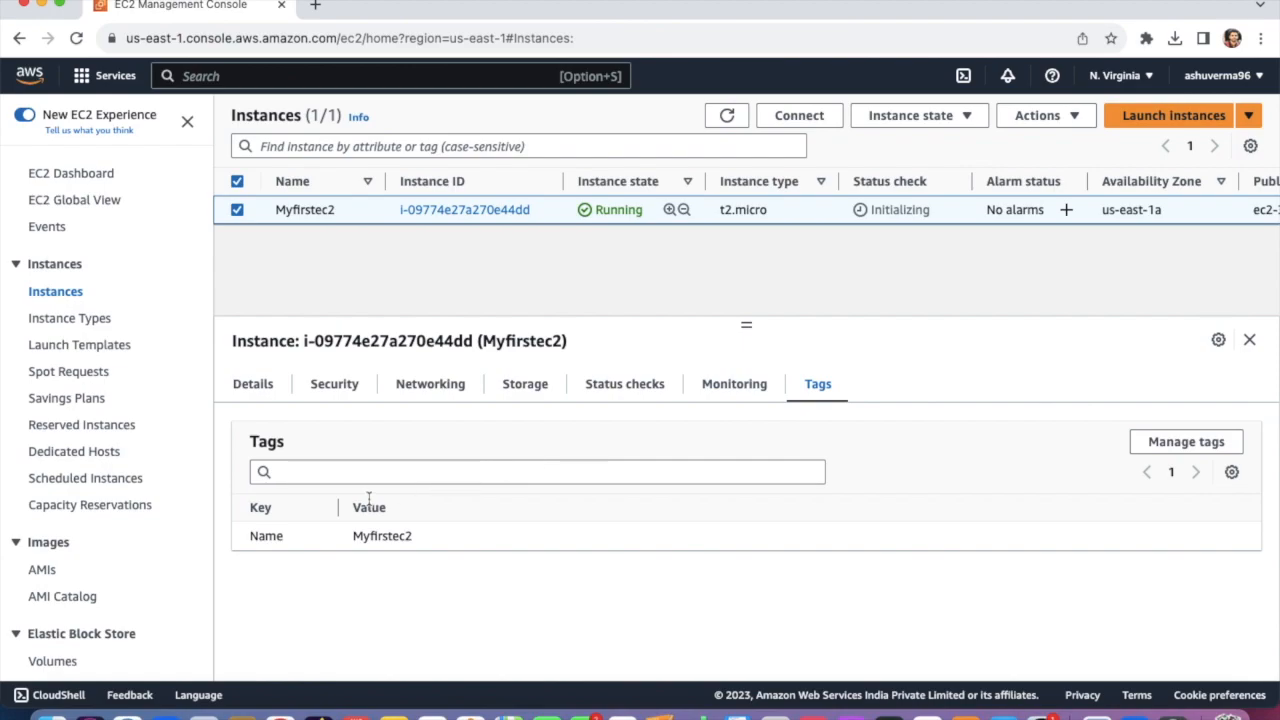
click(252, 391)
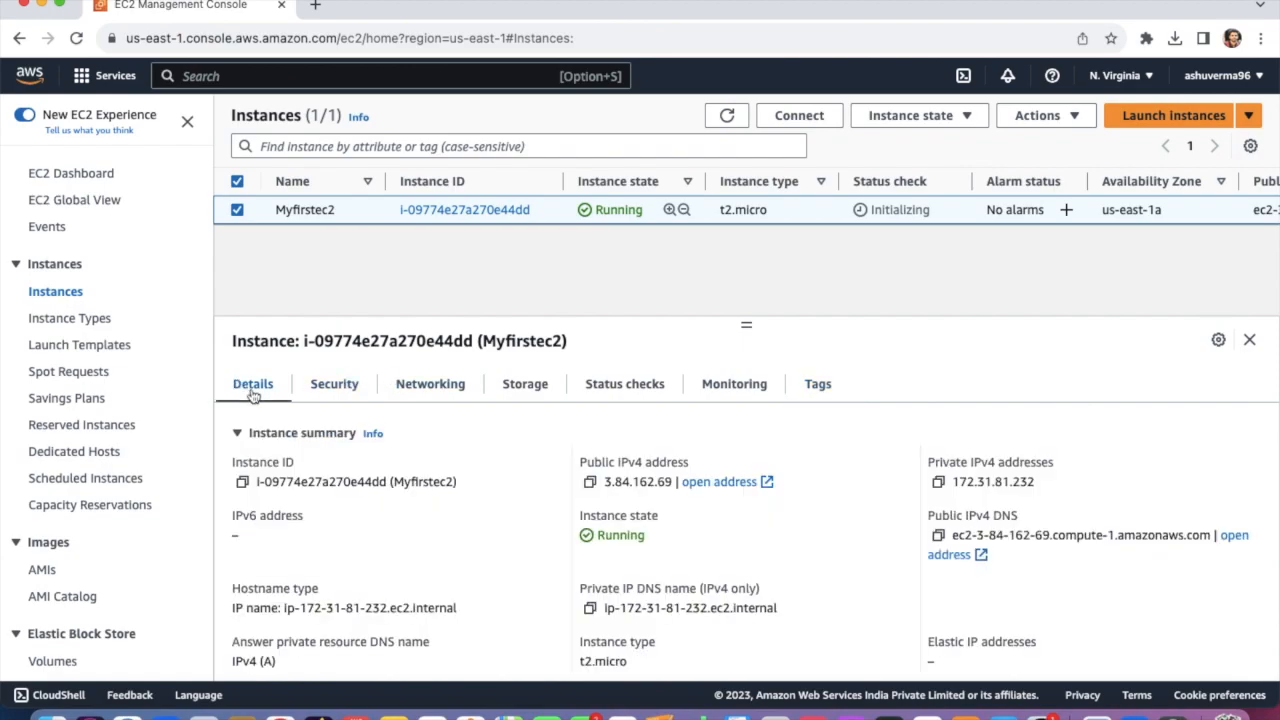
Step: Refresh the instance list and examine all columns of the Myfirstec2 entry, from its name to its launch time
click(724, 115)
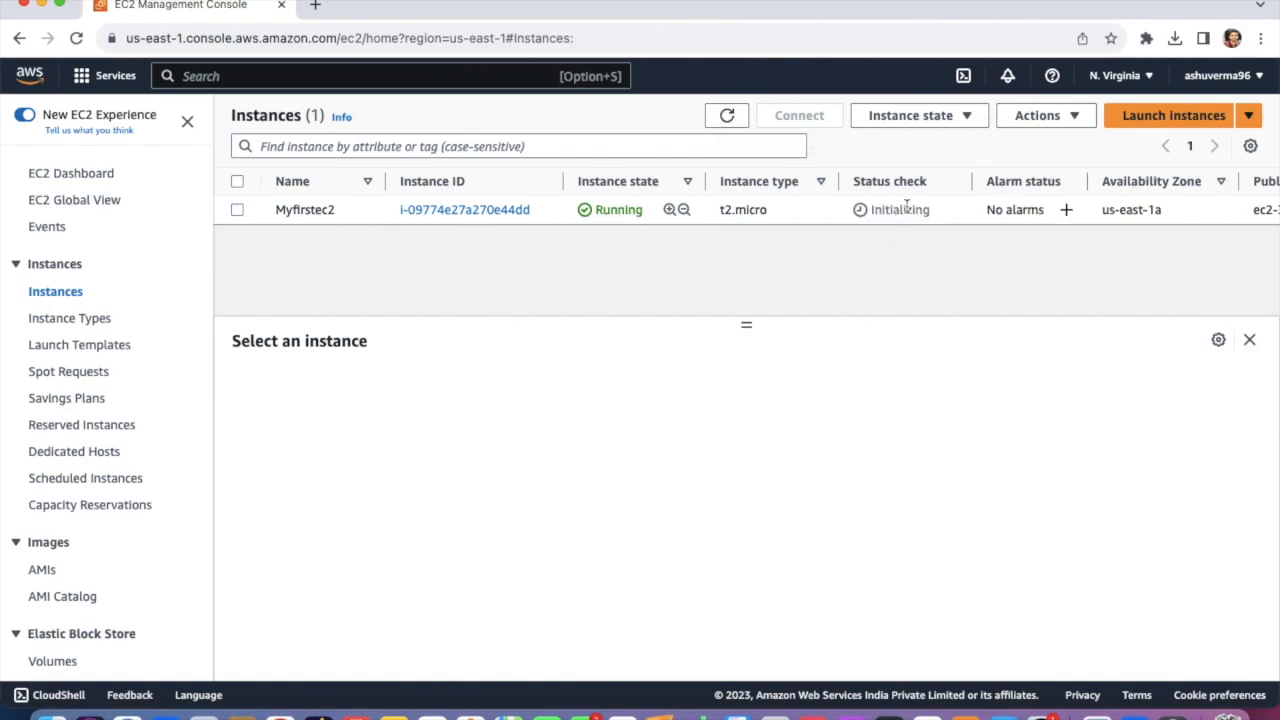
scroll(892, 215, right, 6)
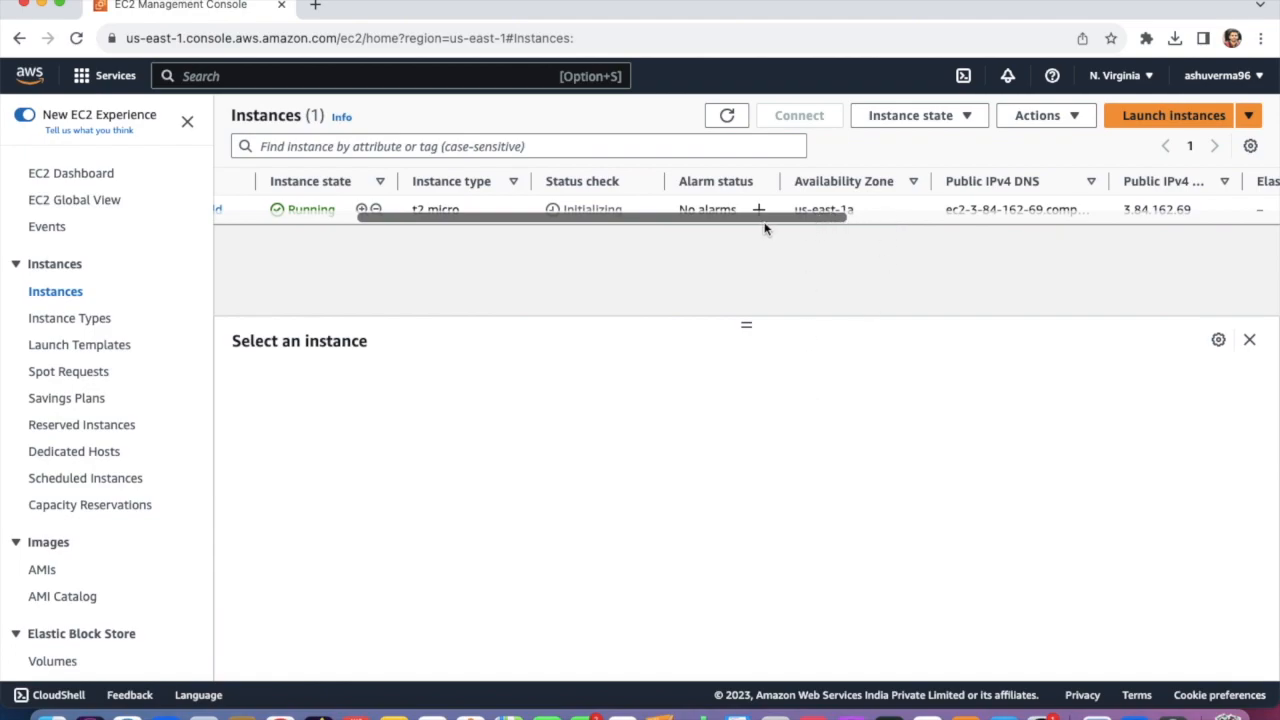
scroll(955, 215, right, 14)
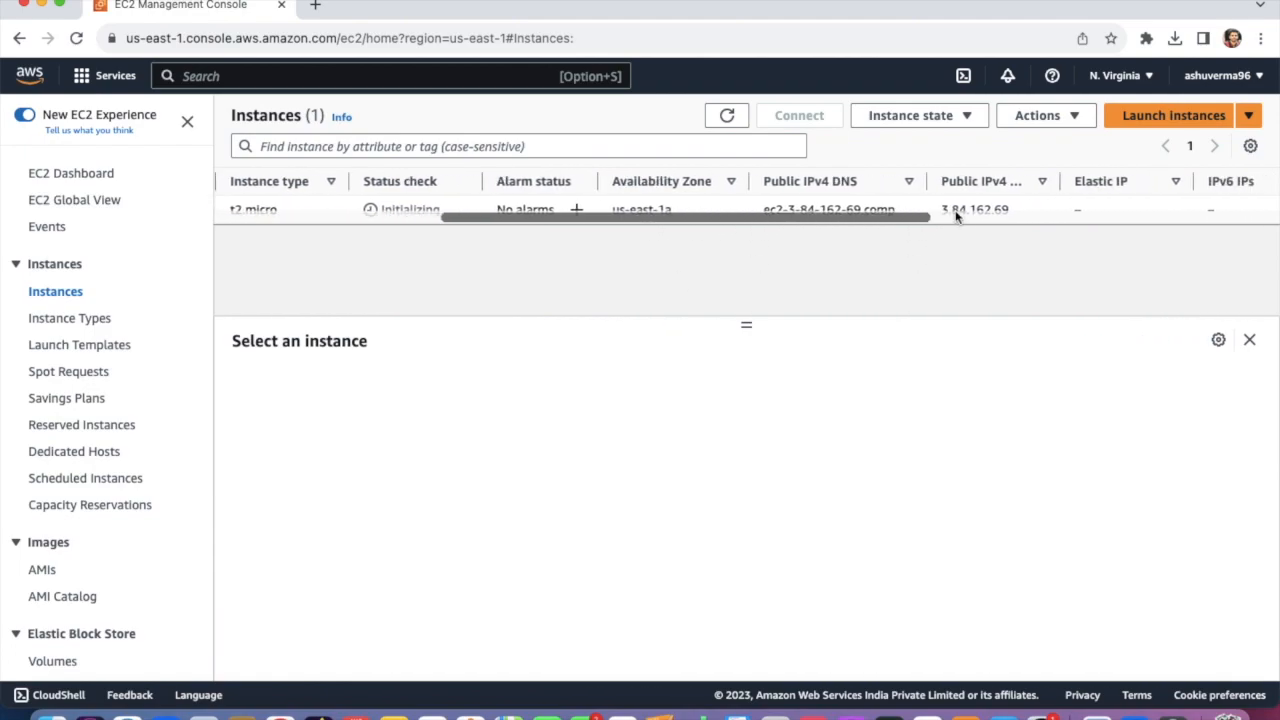
scroll(955, 215, right, 4)
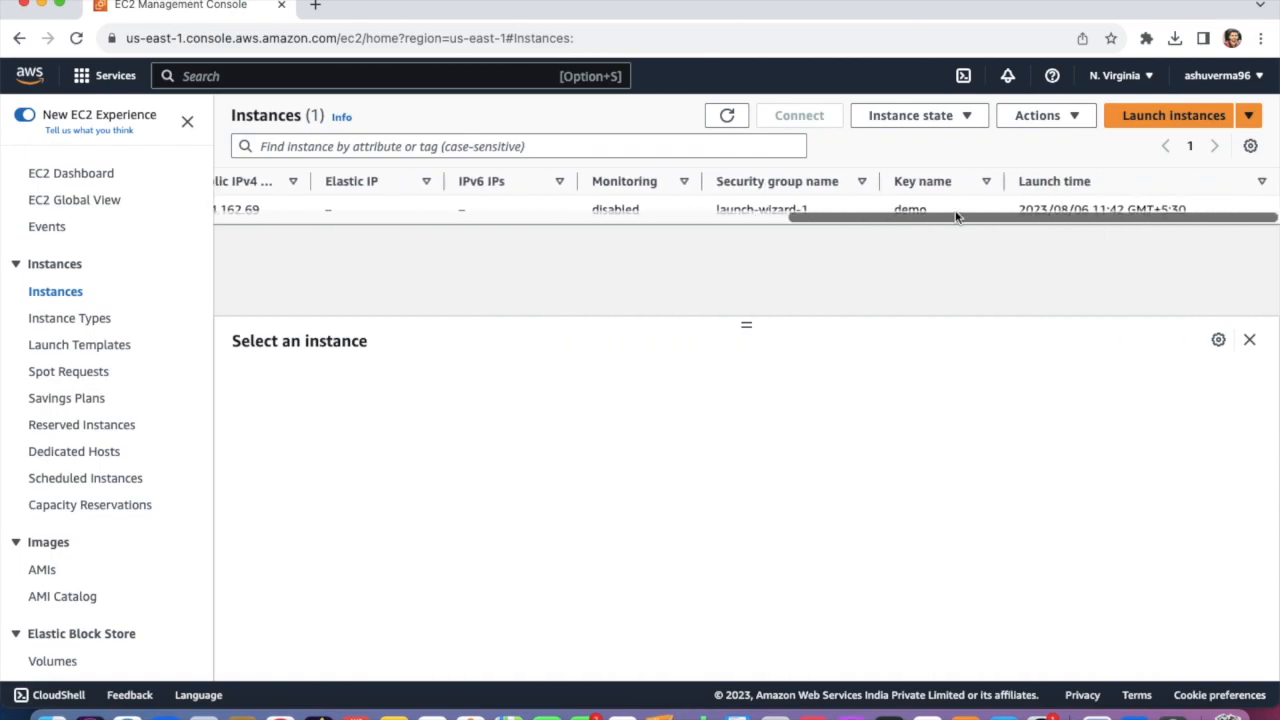
scroll(955, 215, left, 20)
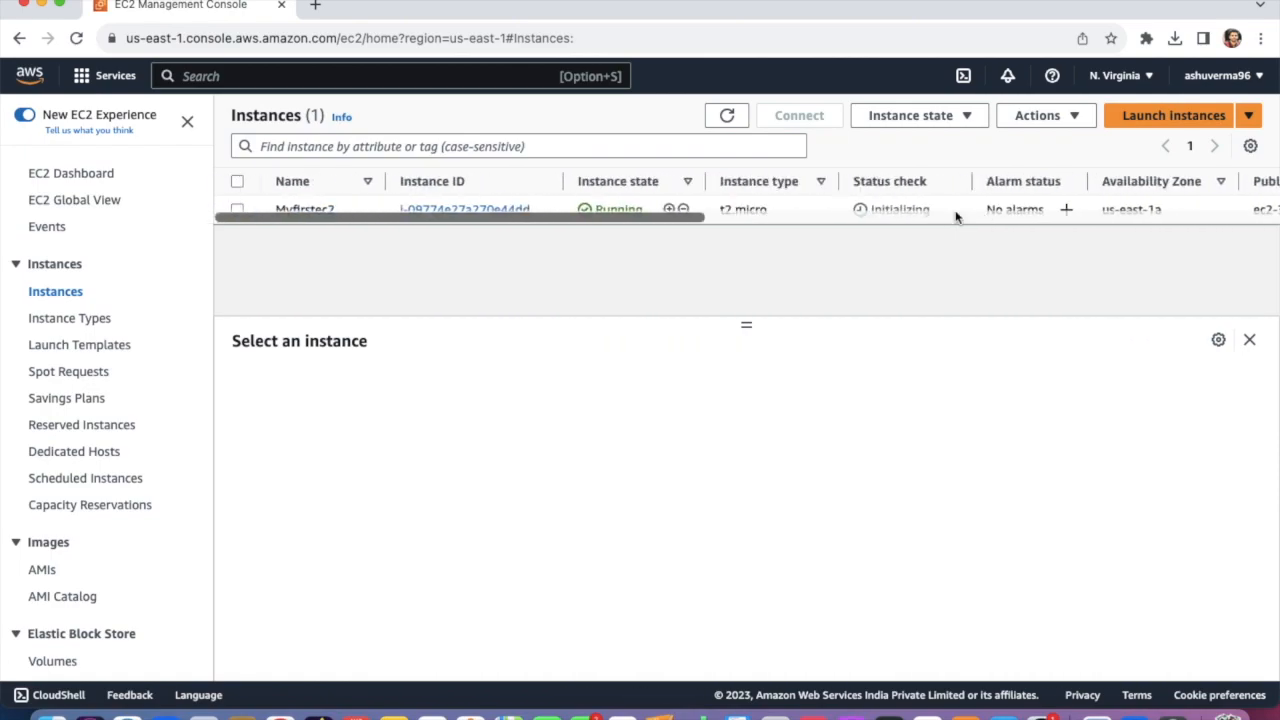
Step: Reload the instance list and select the Myfirstec2 instance
click(736, 124)
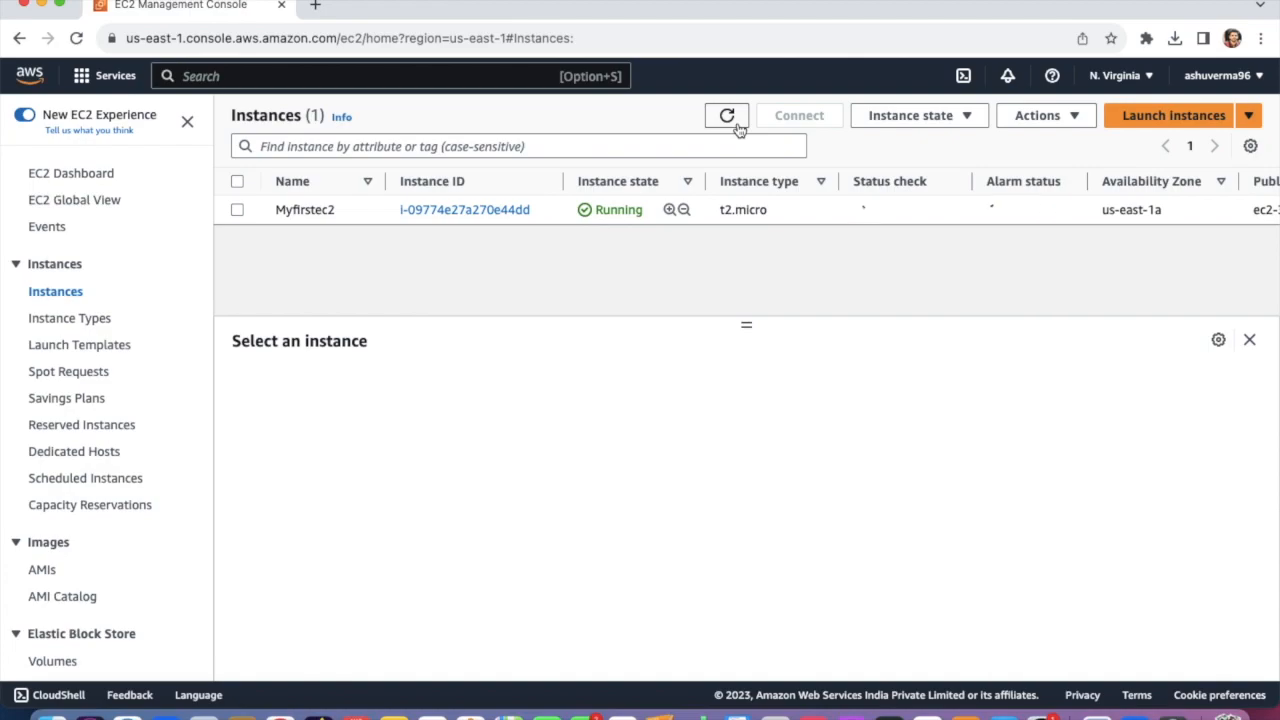
click(372, 209)
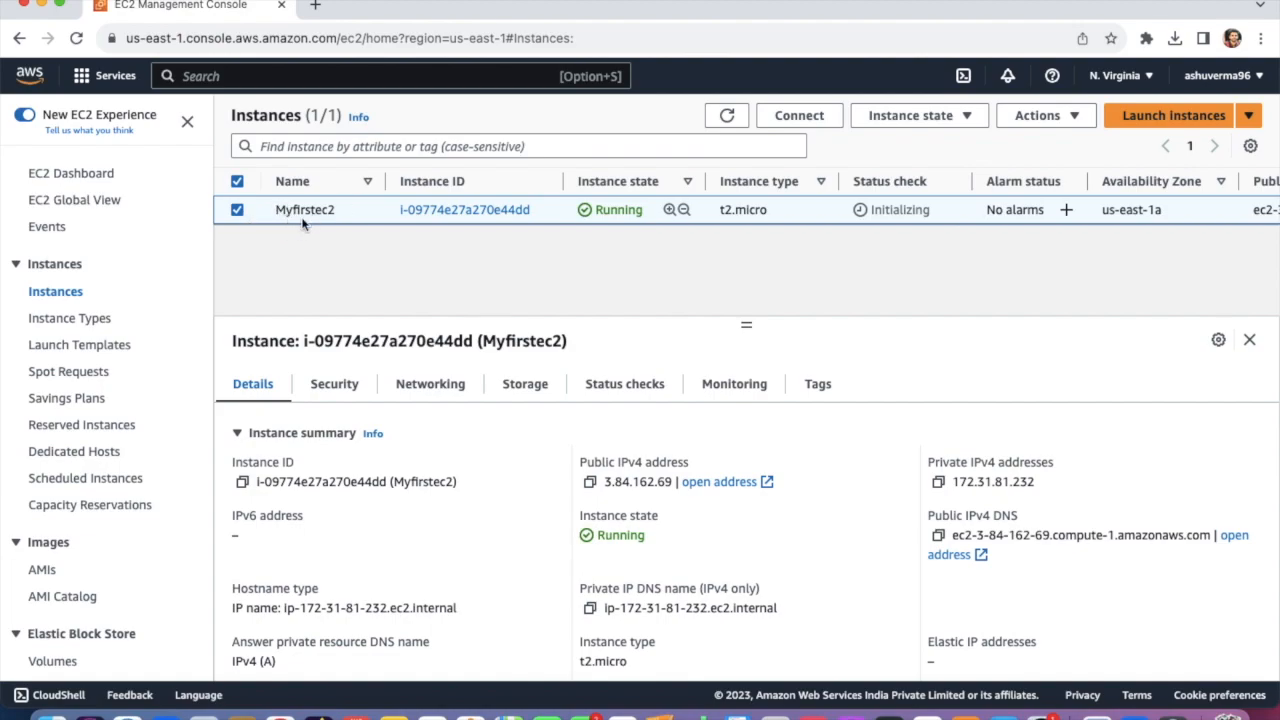
Step: Connect to Myfirstec2 in the browser using EC2 Instance Connect with the user name ec2-user, and close that session
click(807, 119)
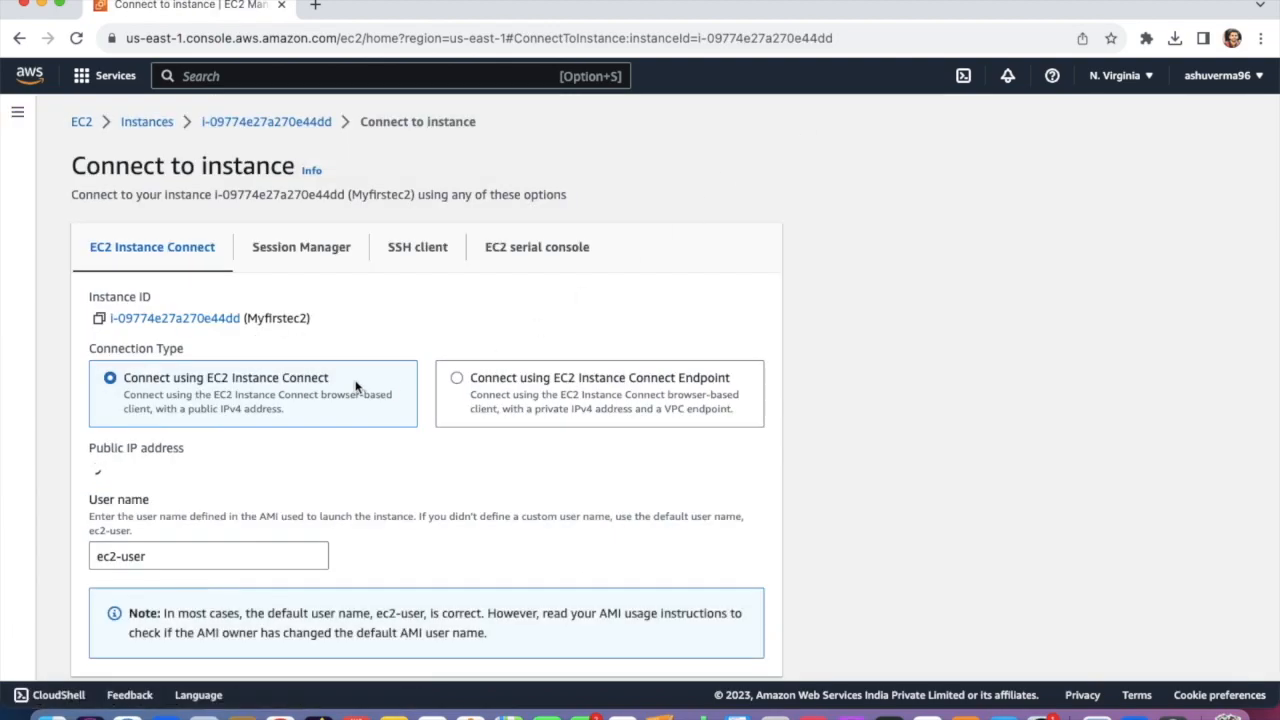
scroll(354, 306, down, 2)
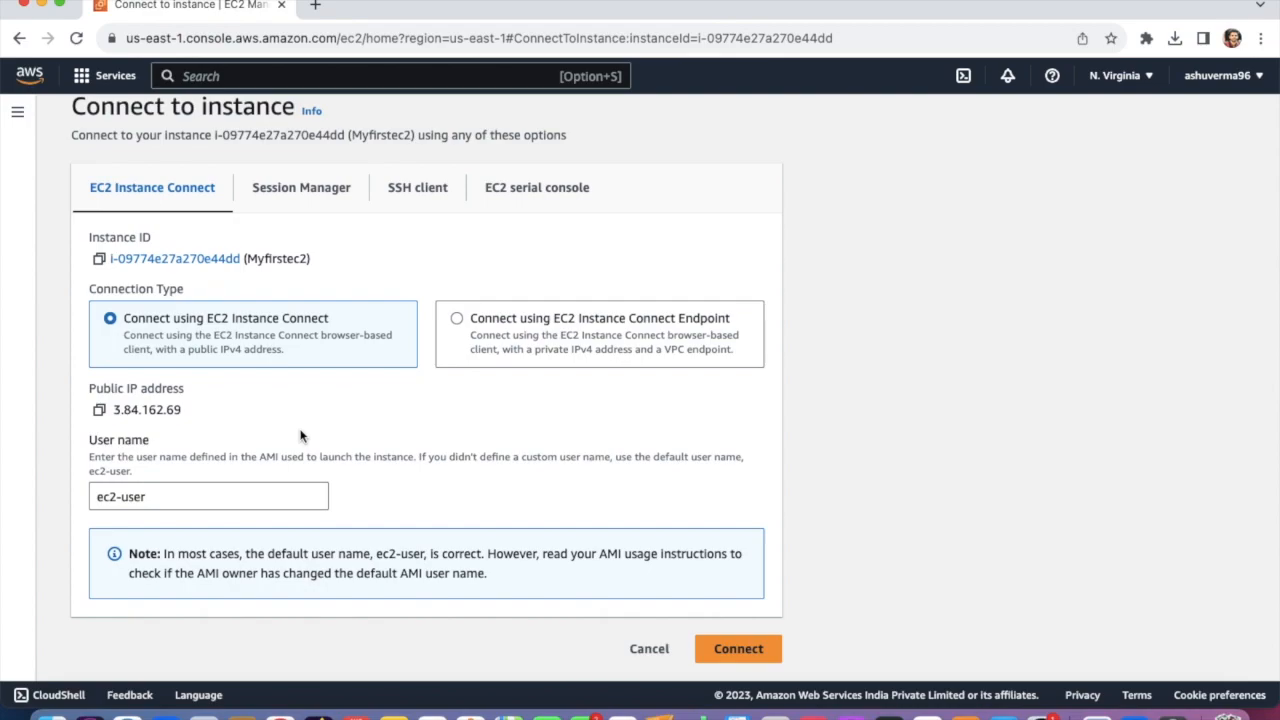
click(740, 650)
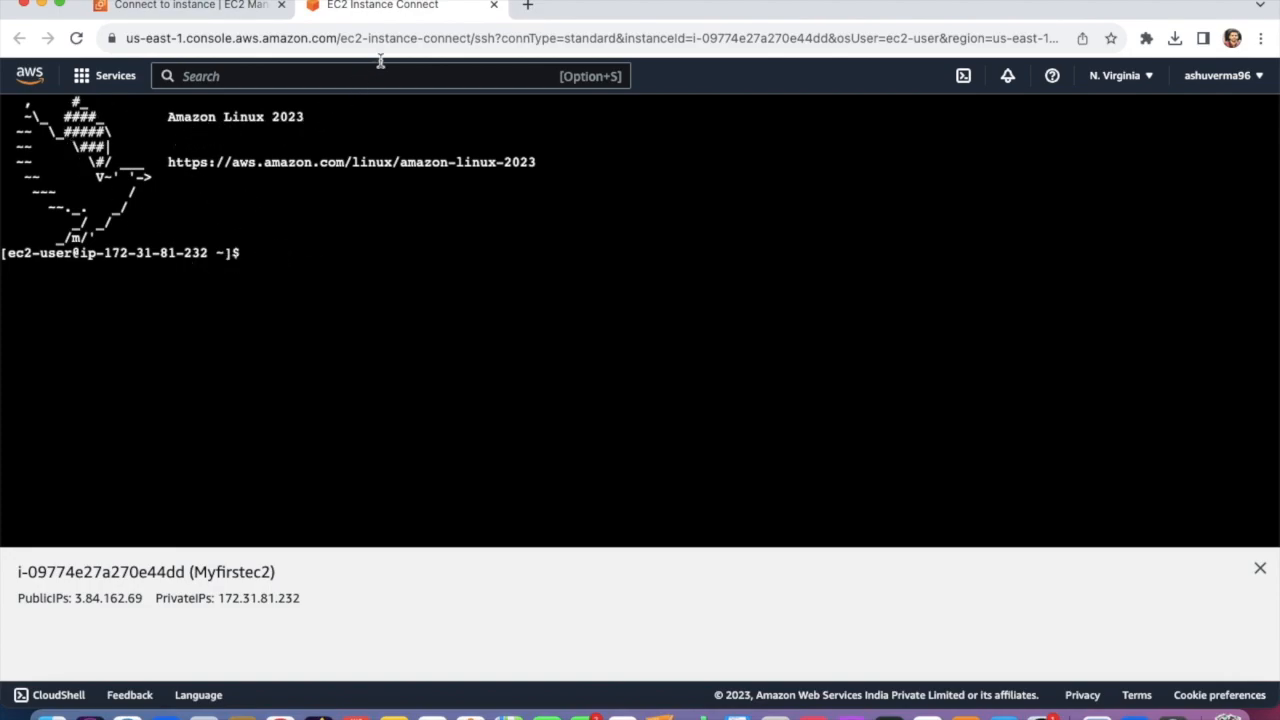
click(494, 6)
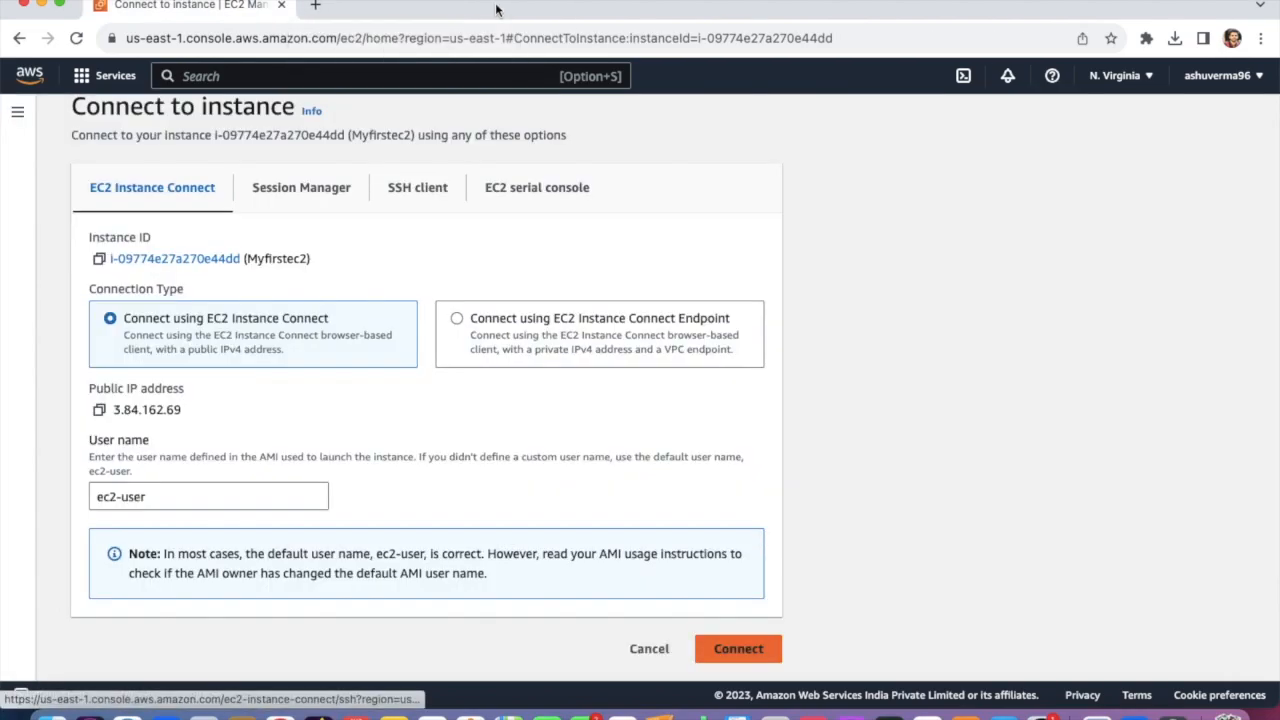
Step: Check the Session Manager option, show the SSH client instructions for Myfirstec2, and open Terminal in the downloads folder
click(328, 205)
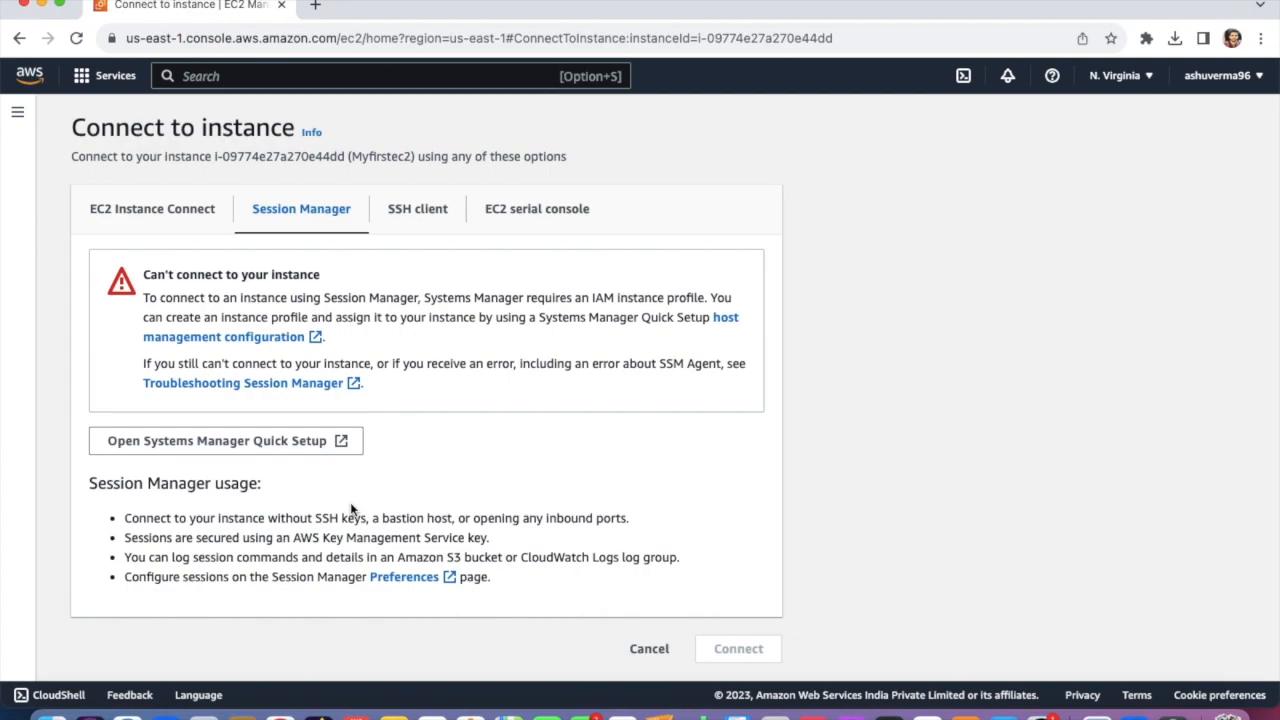
click(425, 209)
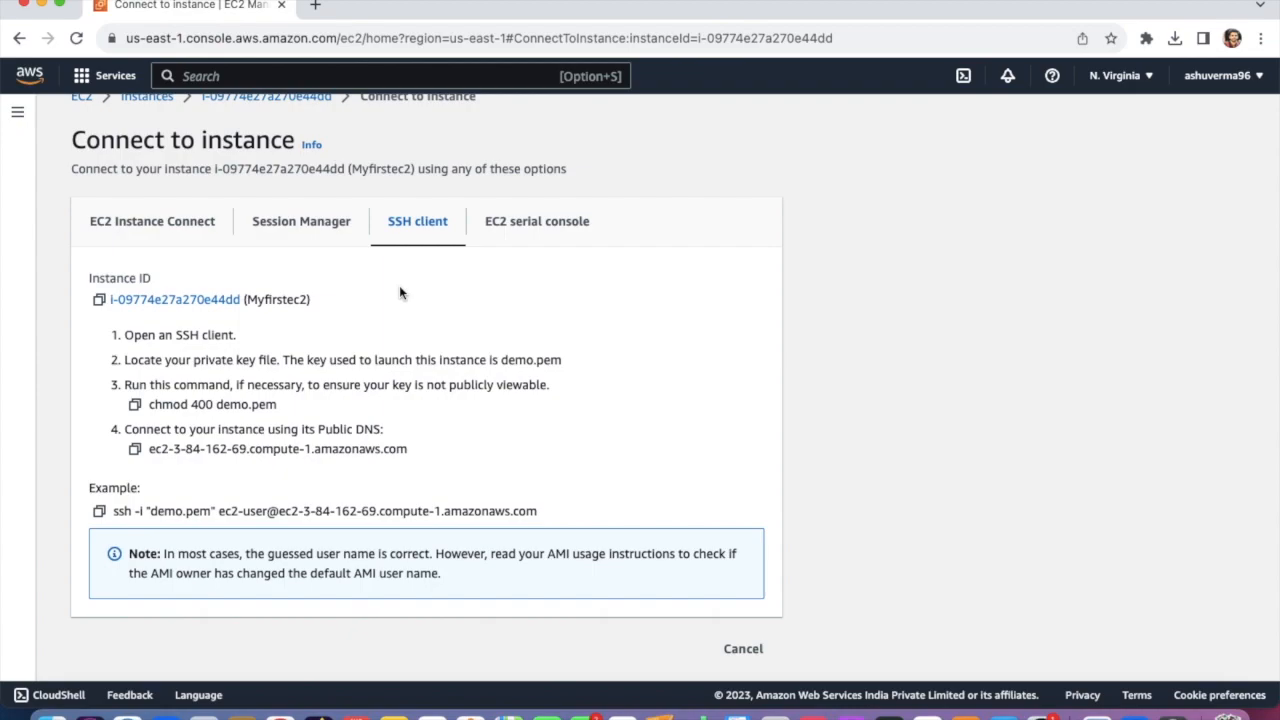
key(super+space)
text(t)
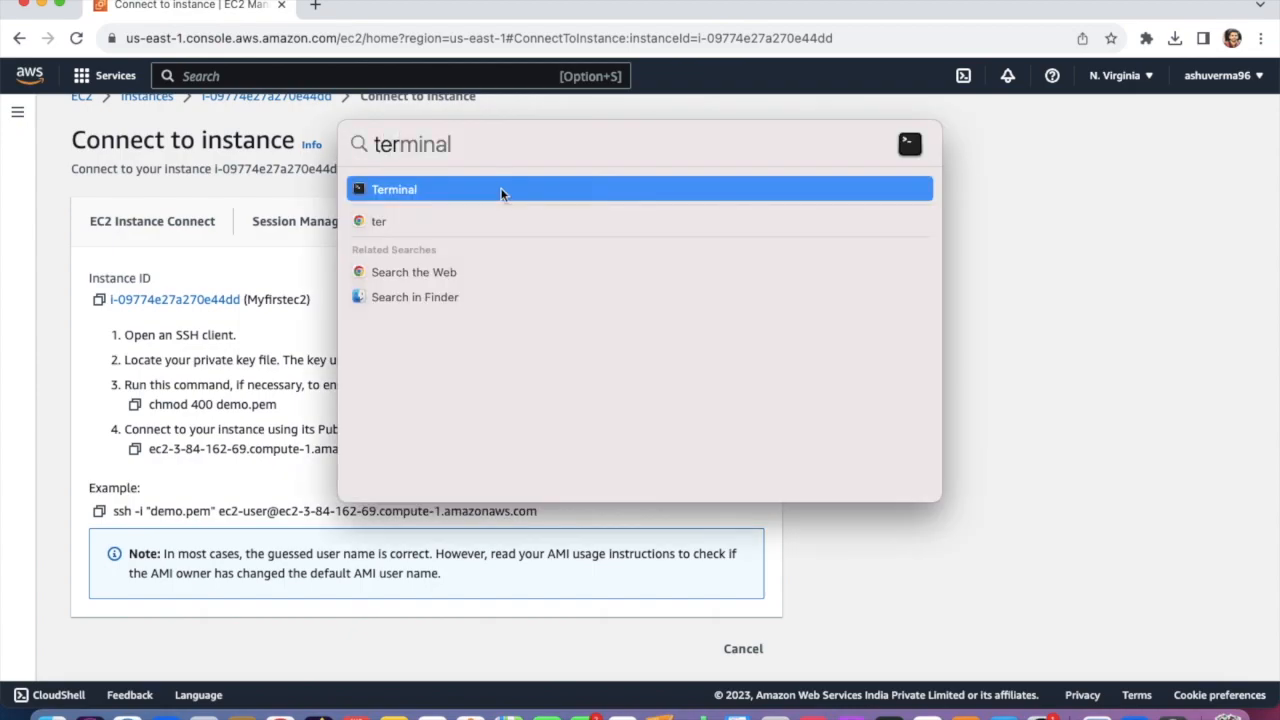
click(502, 190)
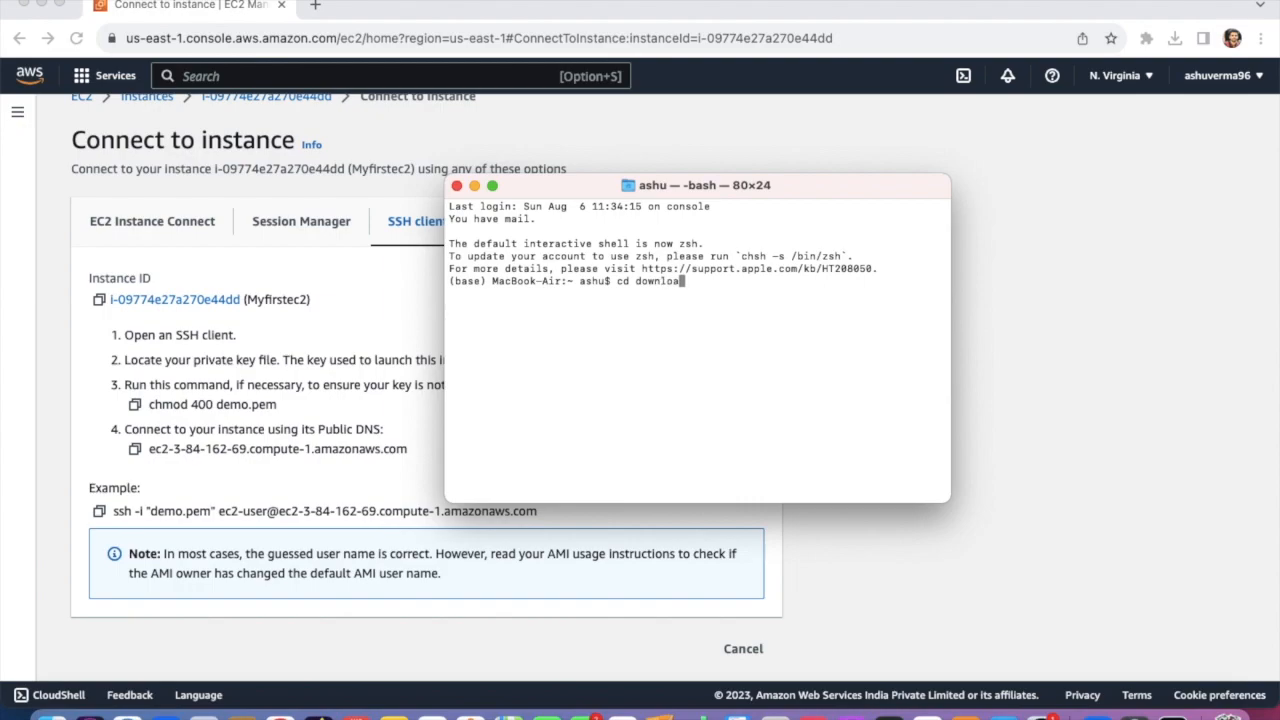
key(Return)
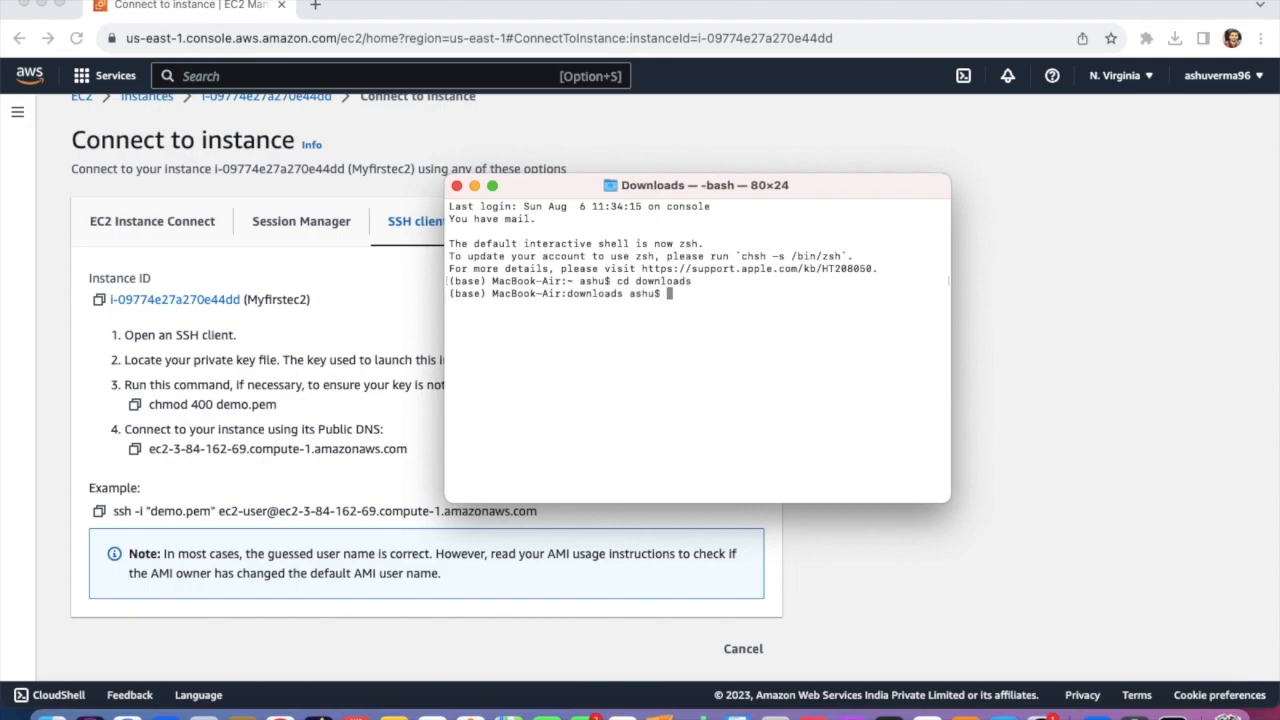
Step: Copy the example ssh command that uses demo.pem, try to connect with it in Terminal, and accept the host's fingerprint with yes
click(474, 187)
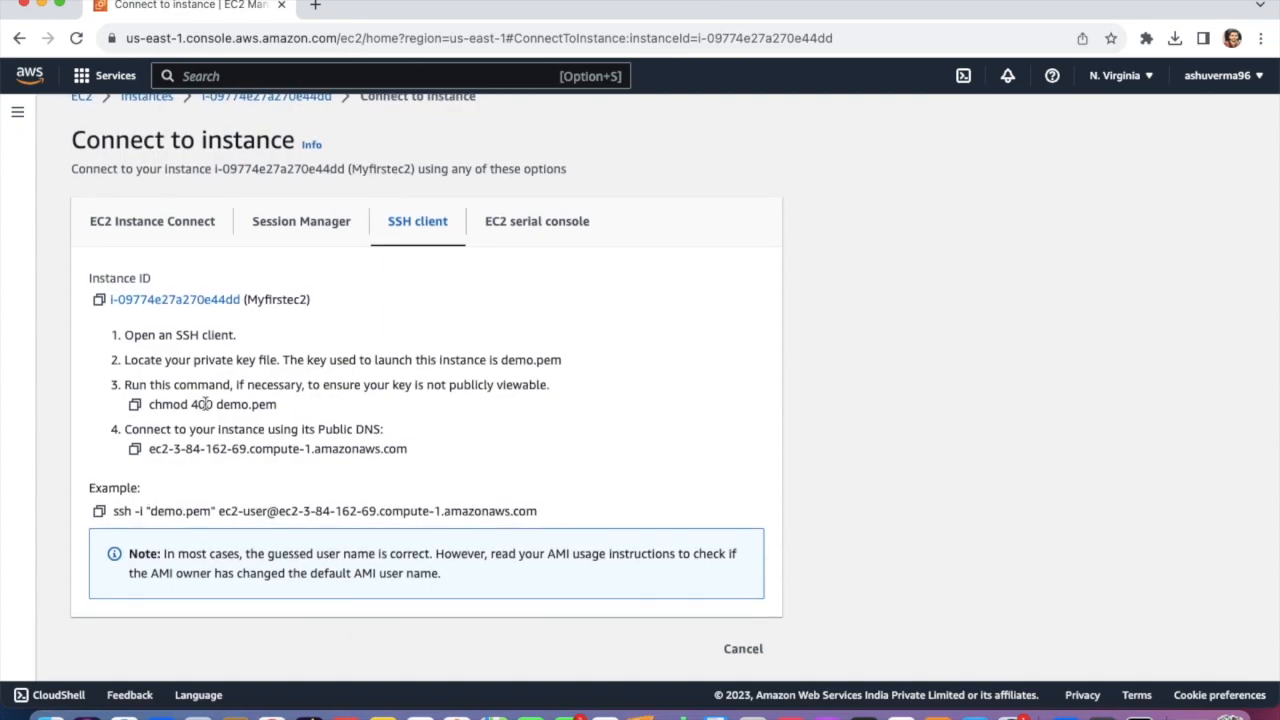
click(99, 511)
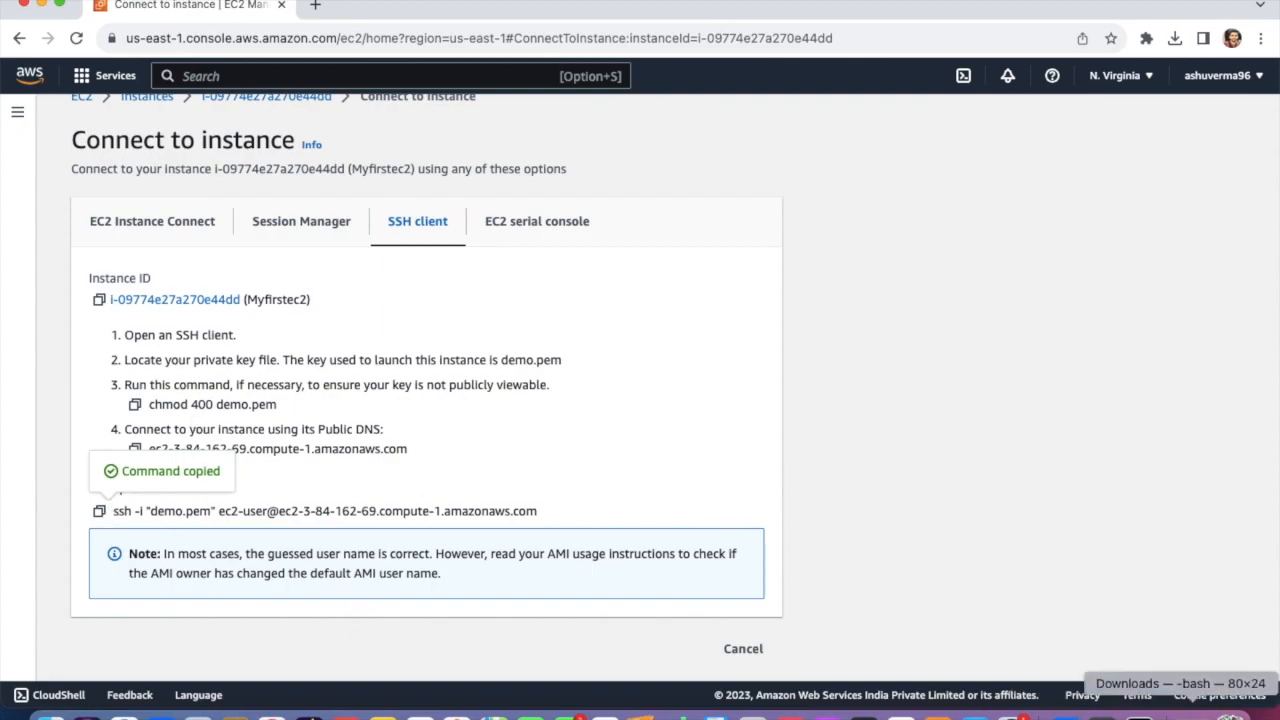
click(1175, 712)
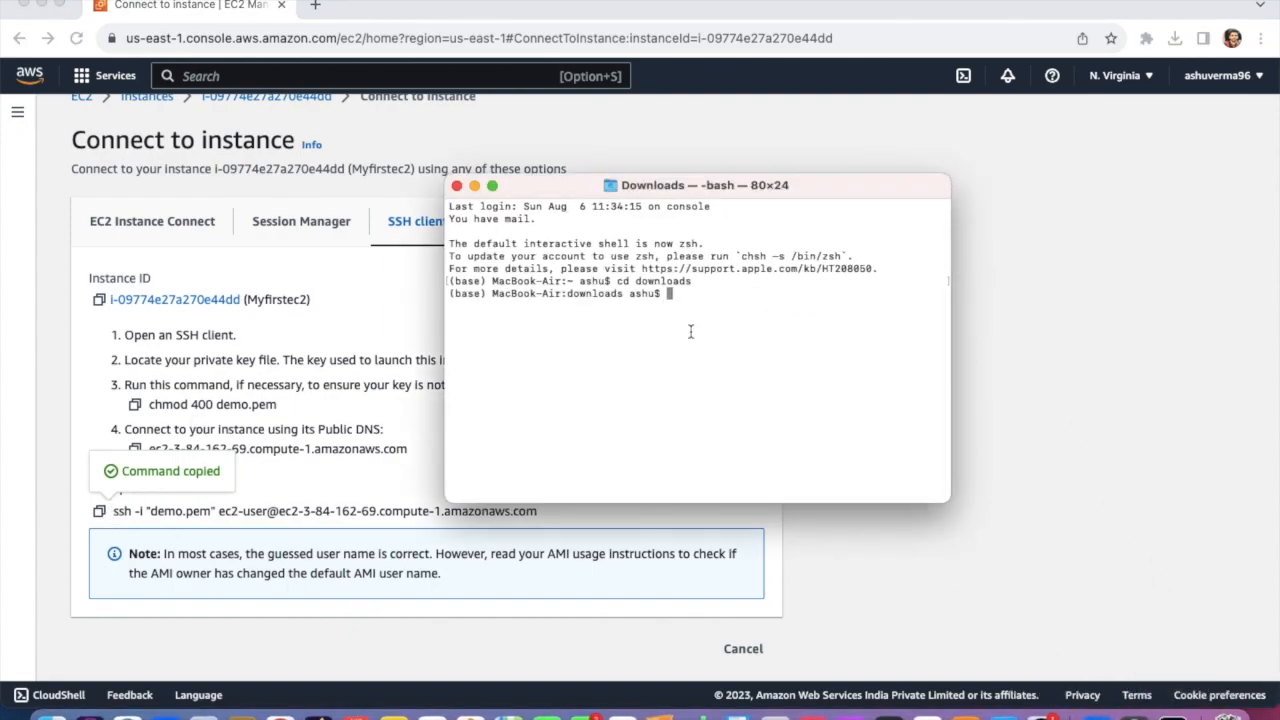
key(super+v)
key(Return)
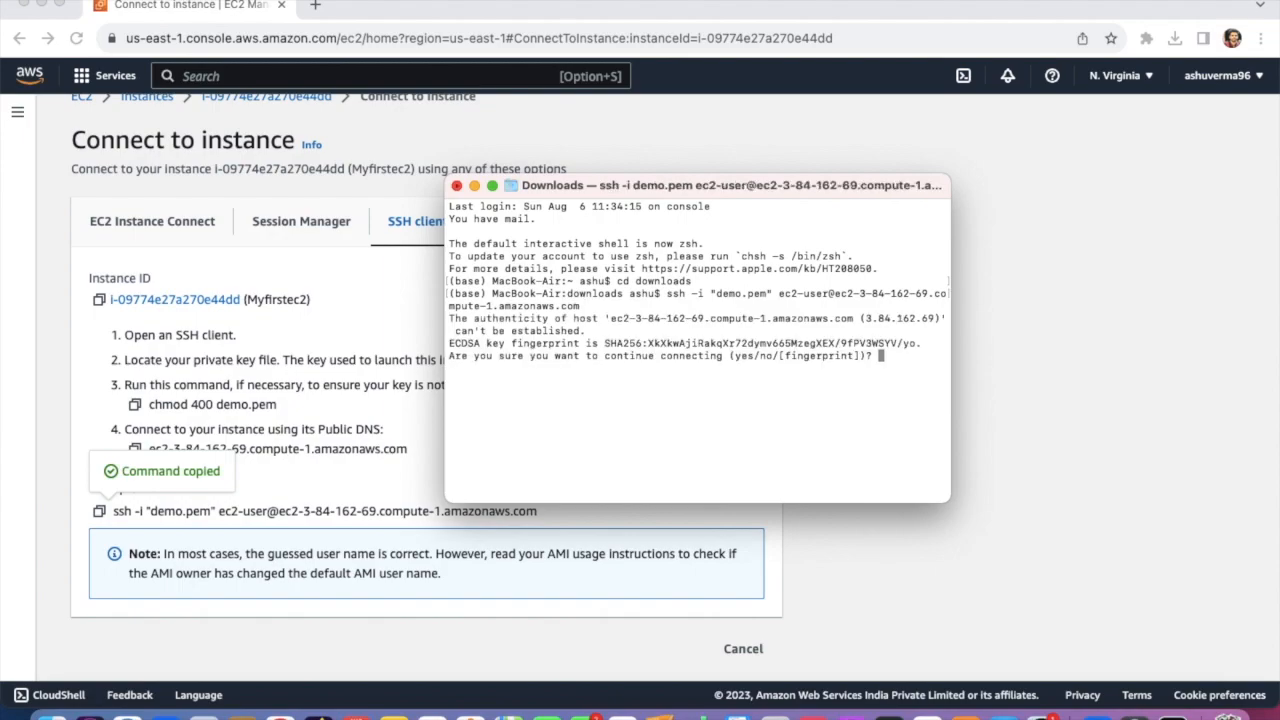
text(yes)
key(Return)
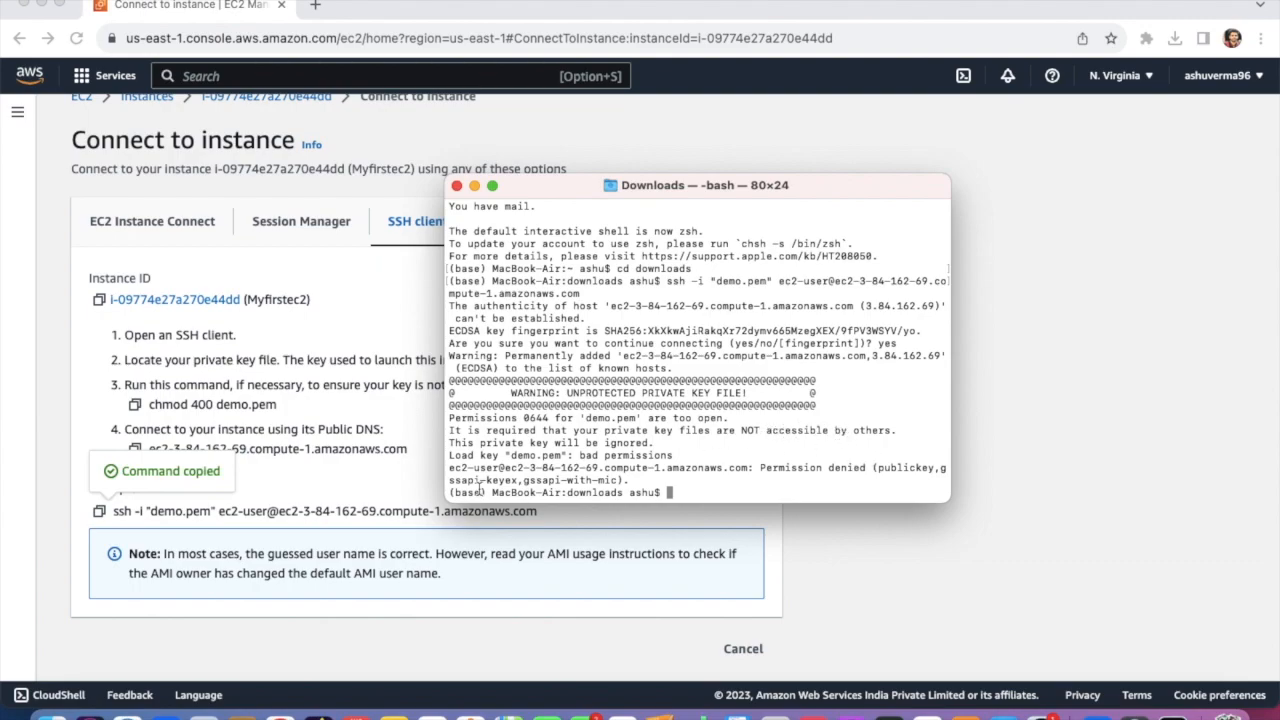
Step: Copy the command chmod 400 demo.pem from the SSH instructions and run it in an enlarged Terminal window
click(476, 187)
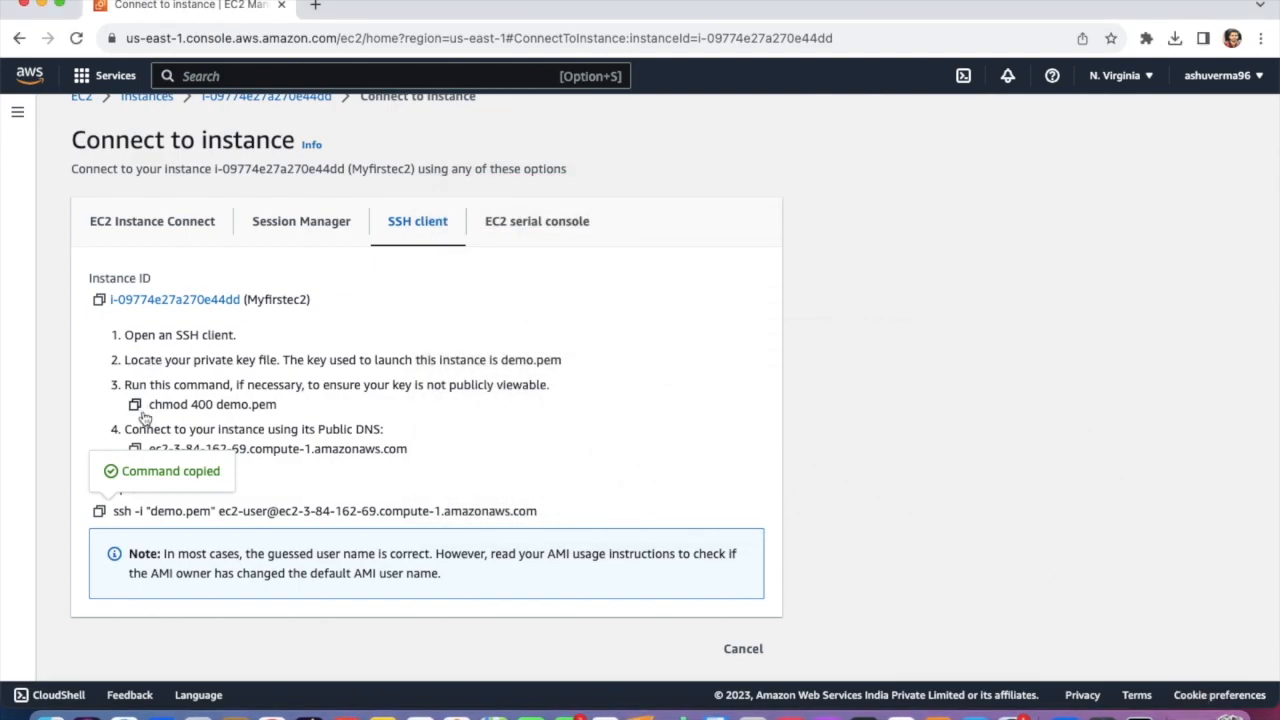
click(1182, 714)
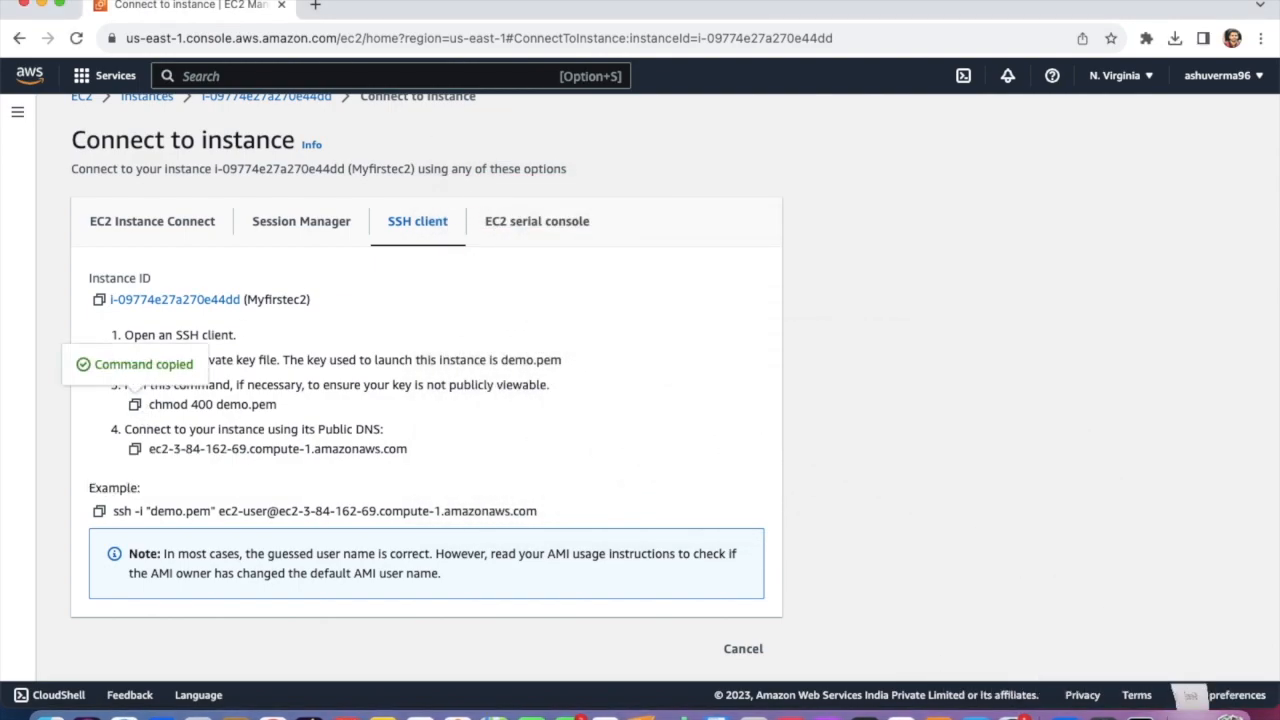
drag(948, 500, 1106, 590)
key(super+v)
key(Return)
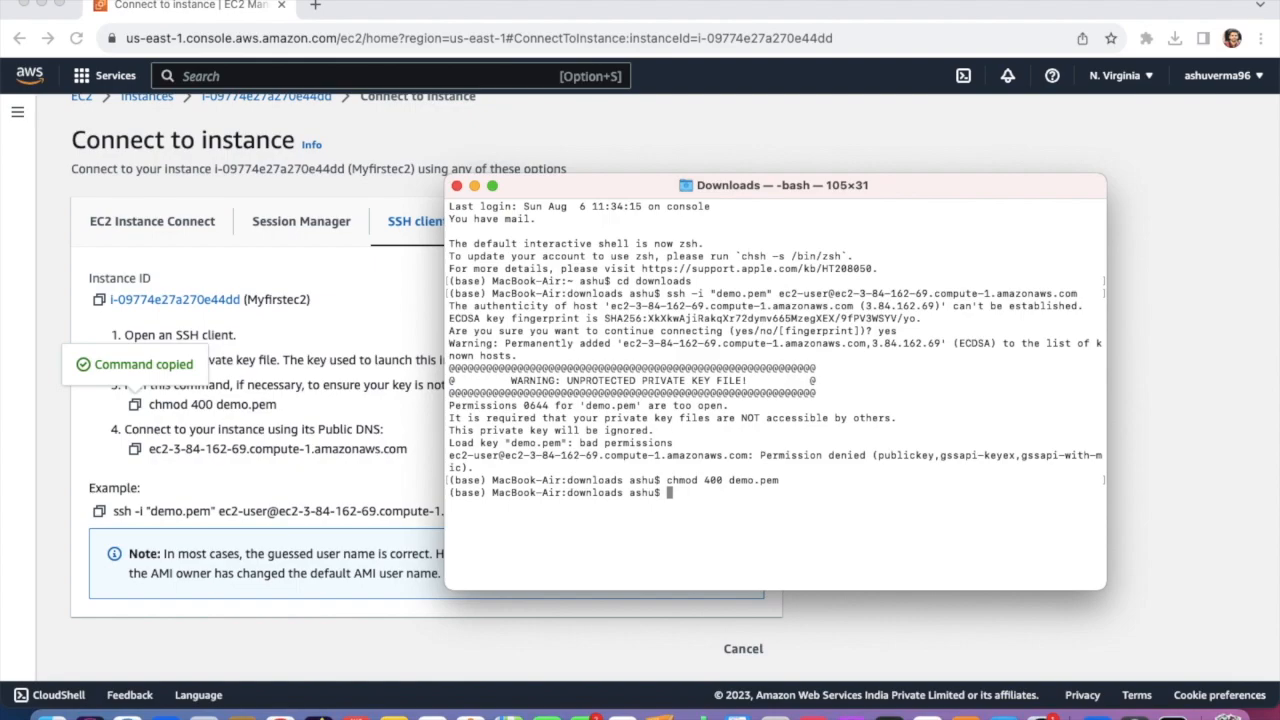
click(474, 186)
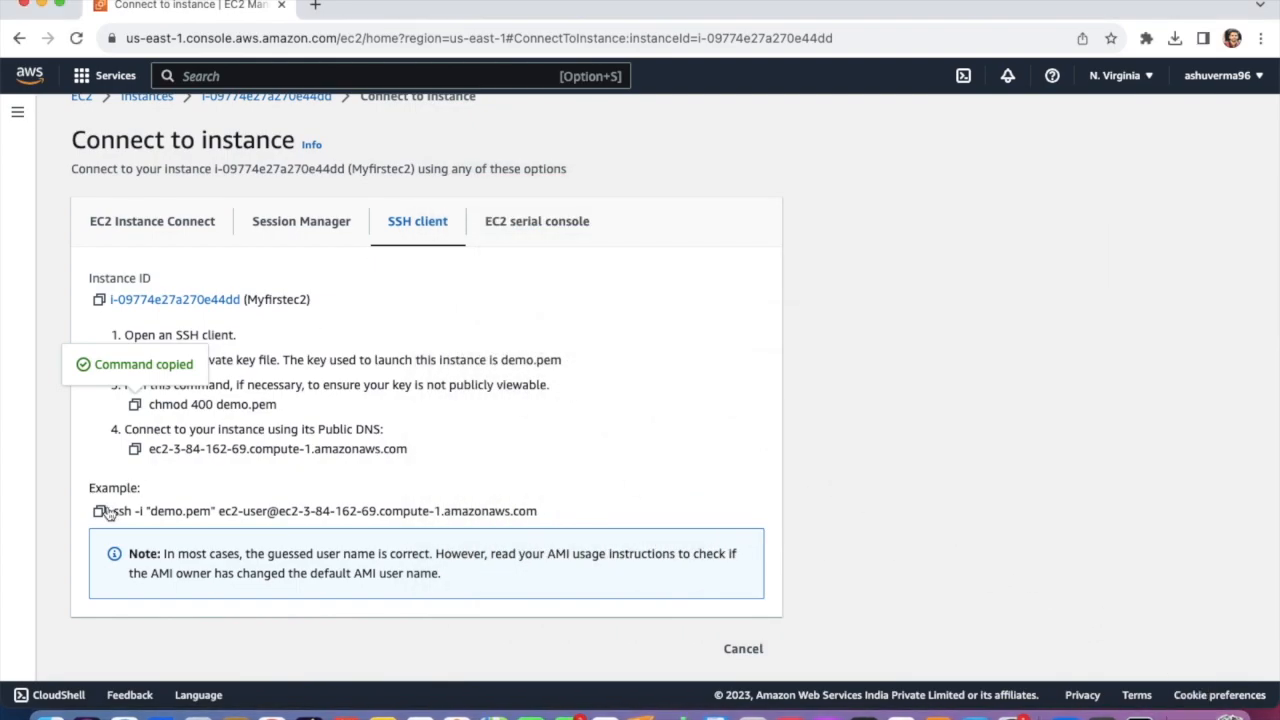
click(100, 511)
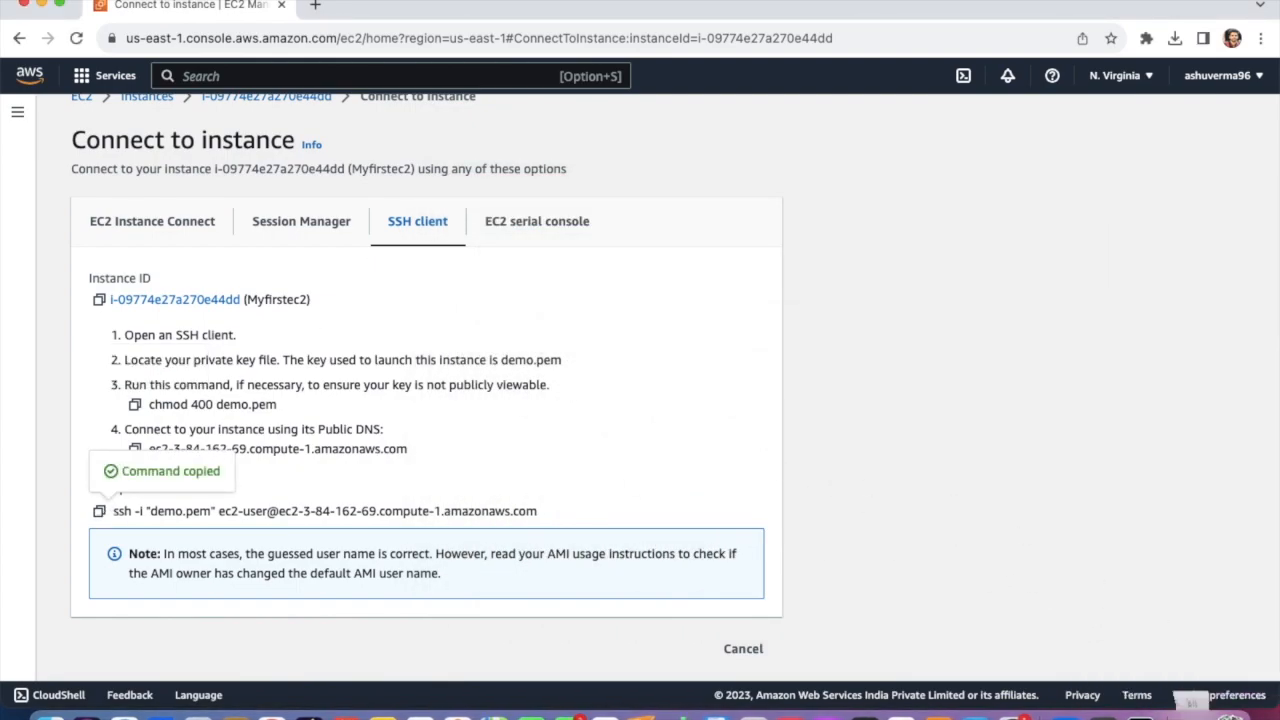
click(1192, 703)
key(super+v)
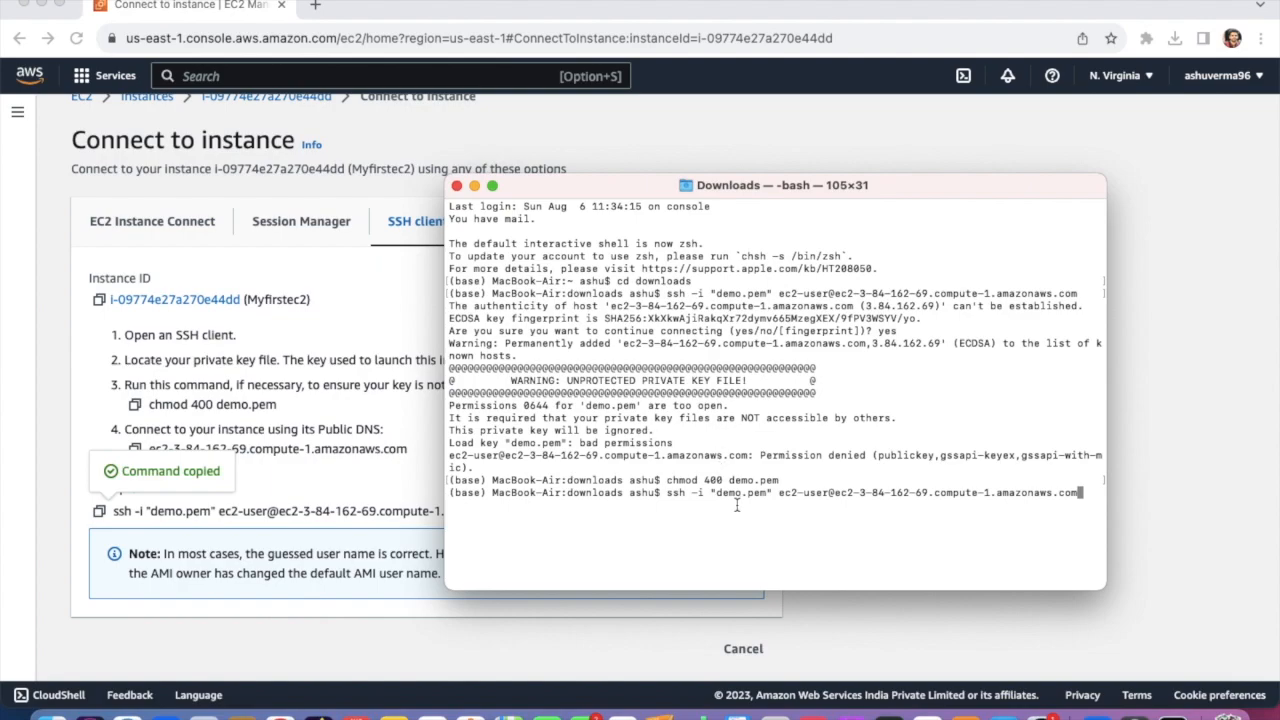
key(Return)
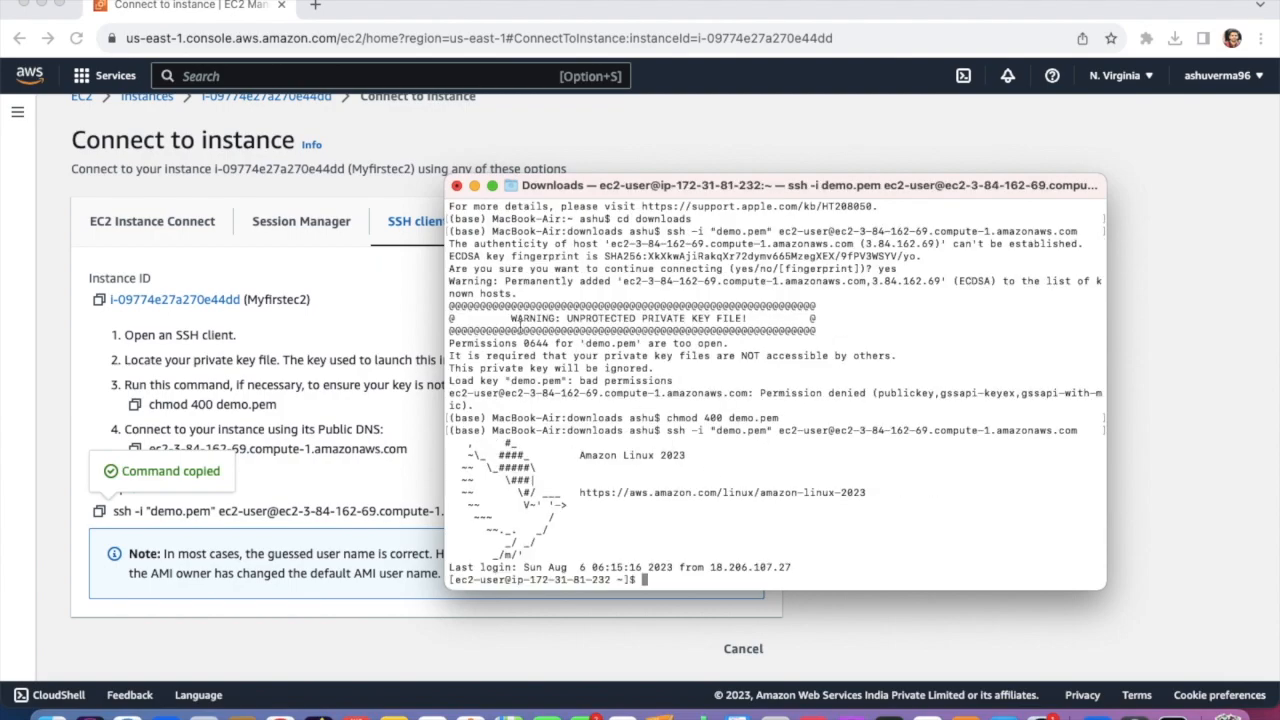
Step: Examine the SSH session in Terminal at full screen, restore the window and minimize it
click(492, 186)
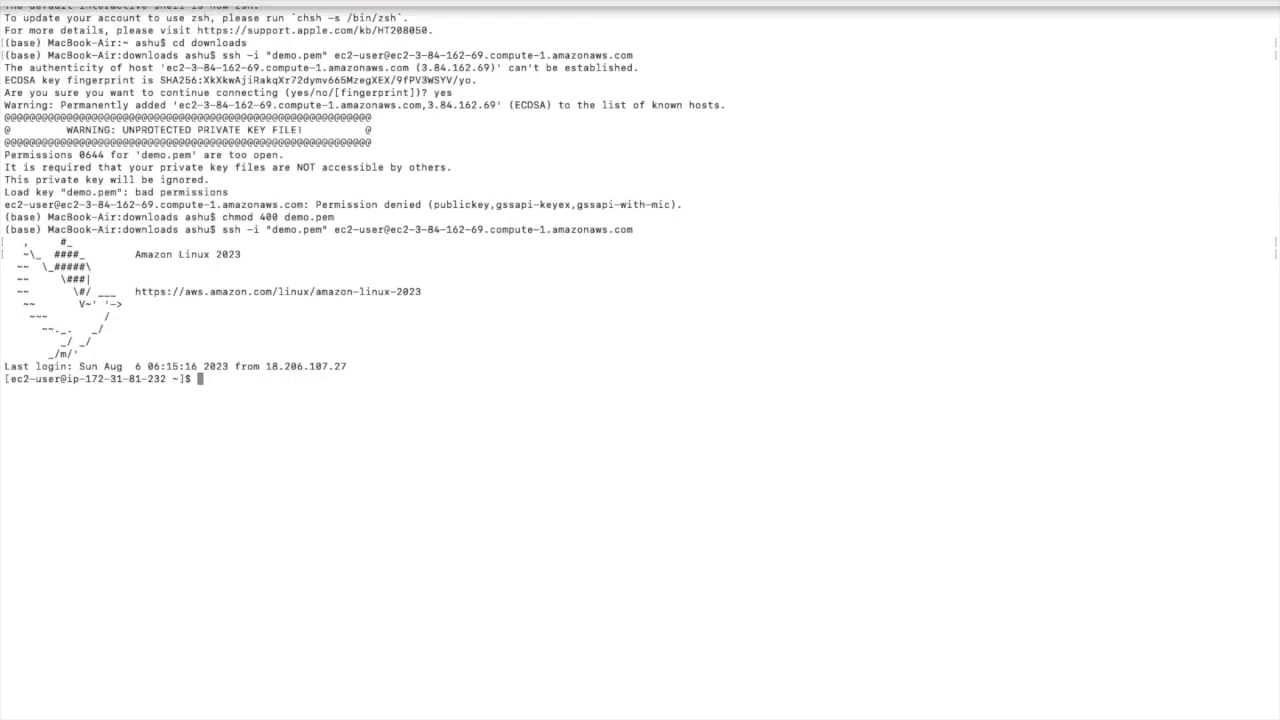
click(54, 6)
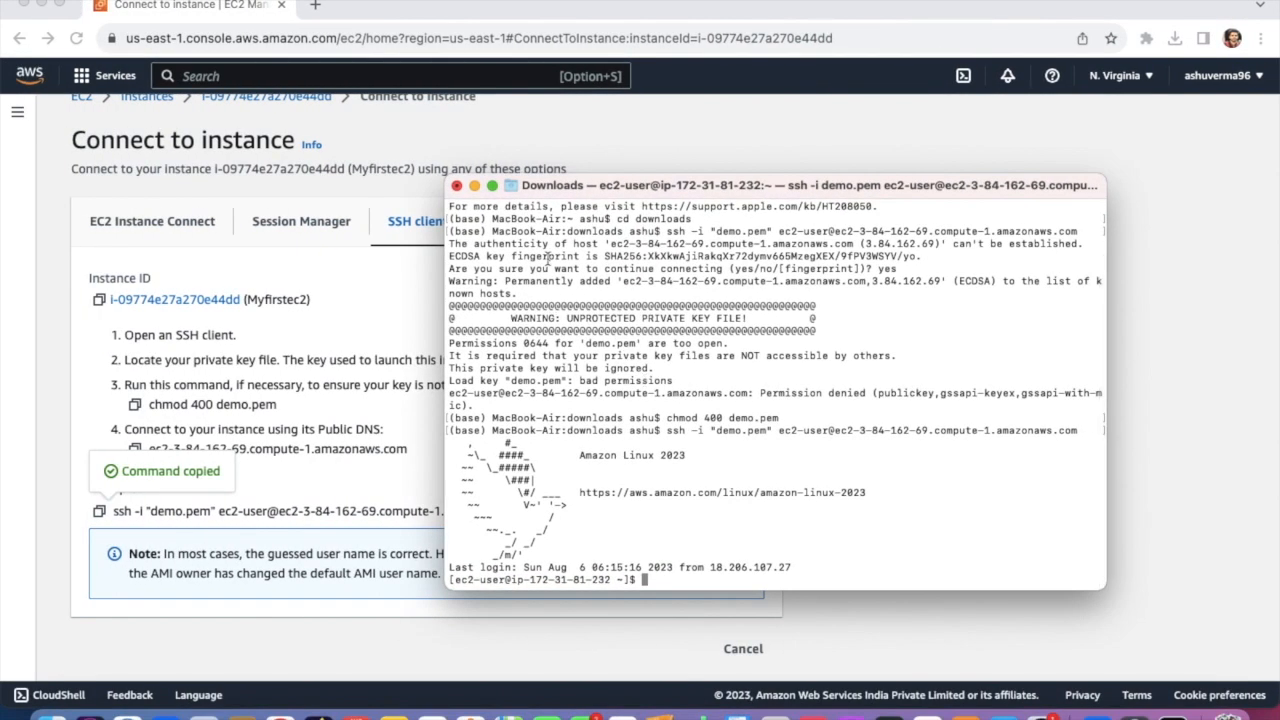
click(474, 185)
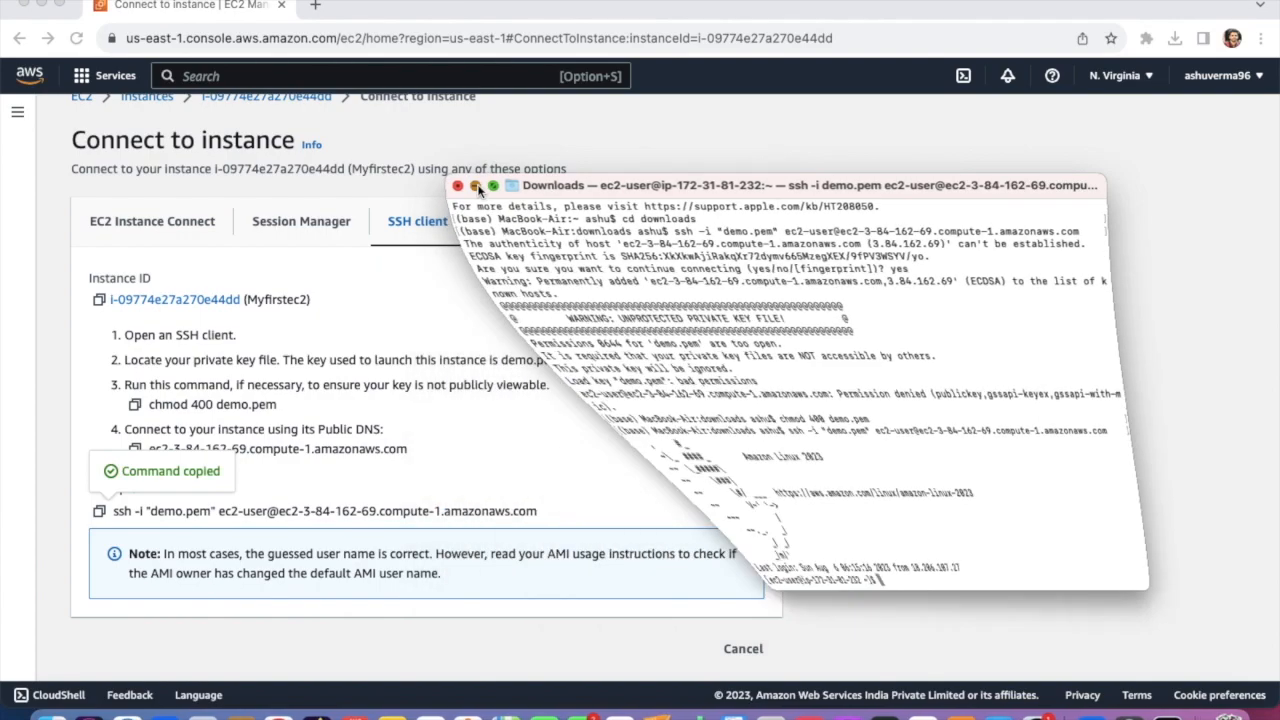